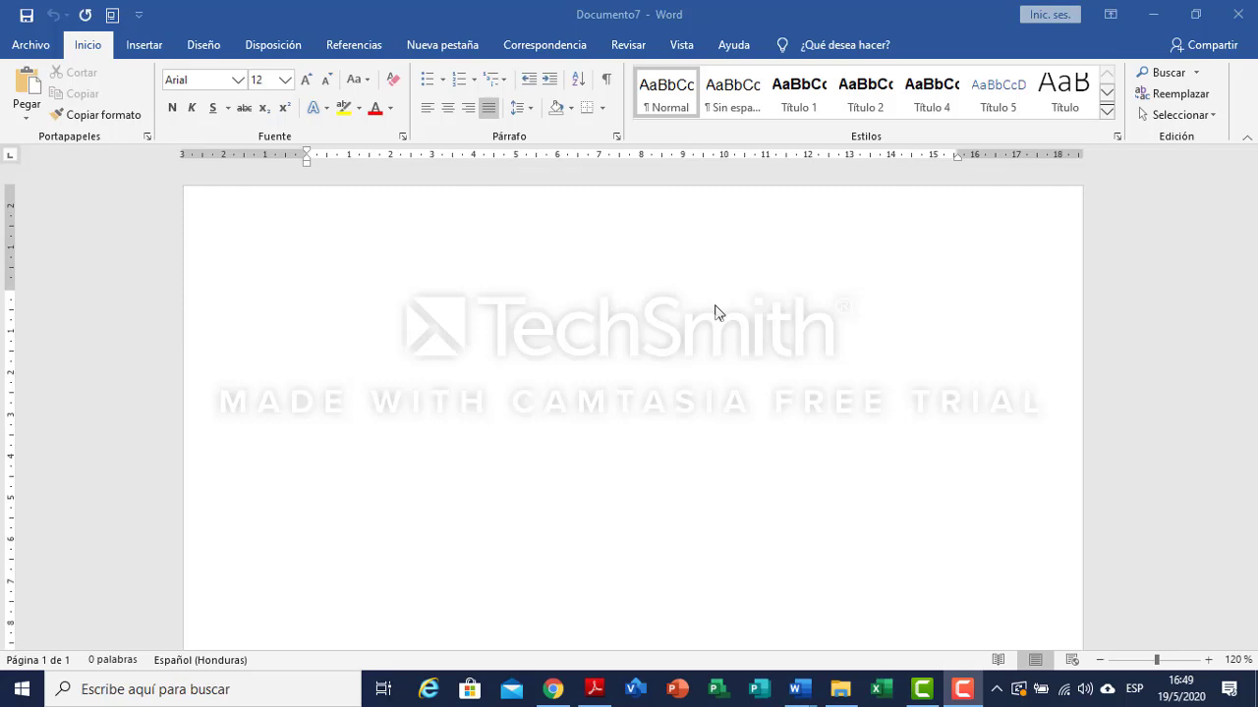
Switch to the Referencias tab and keep APA as the citation style.
click(564, 339)
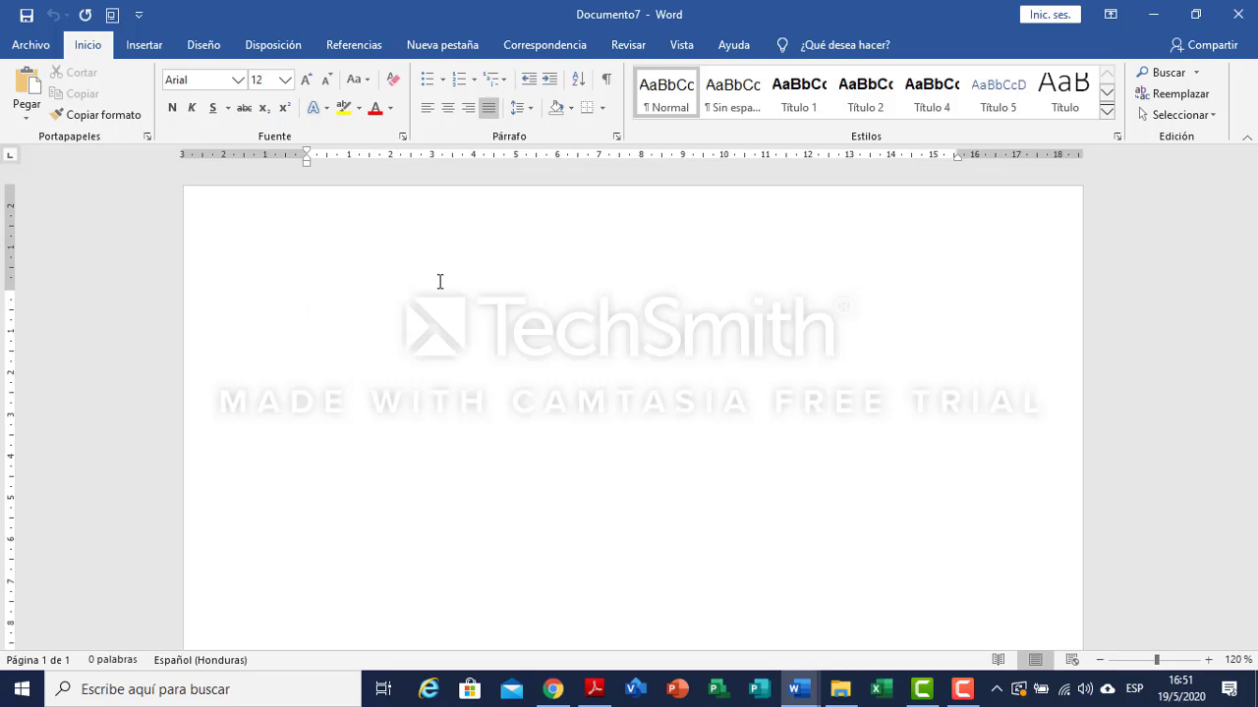
click(351, 47)
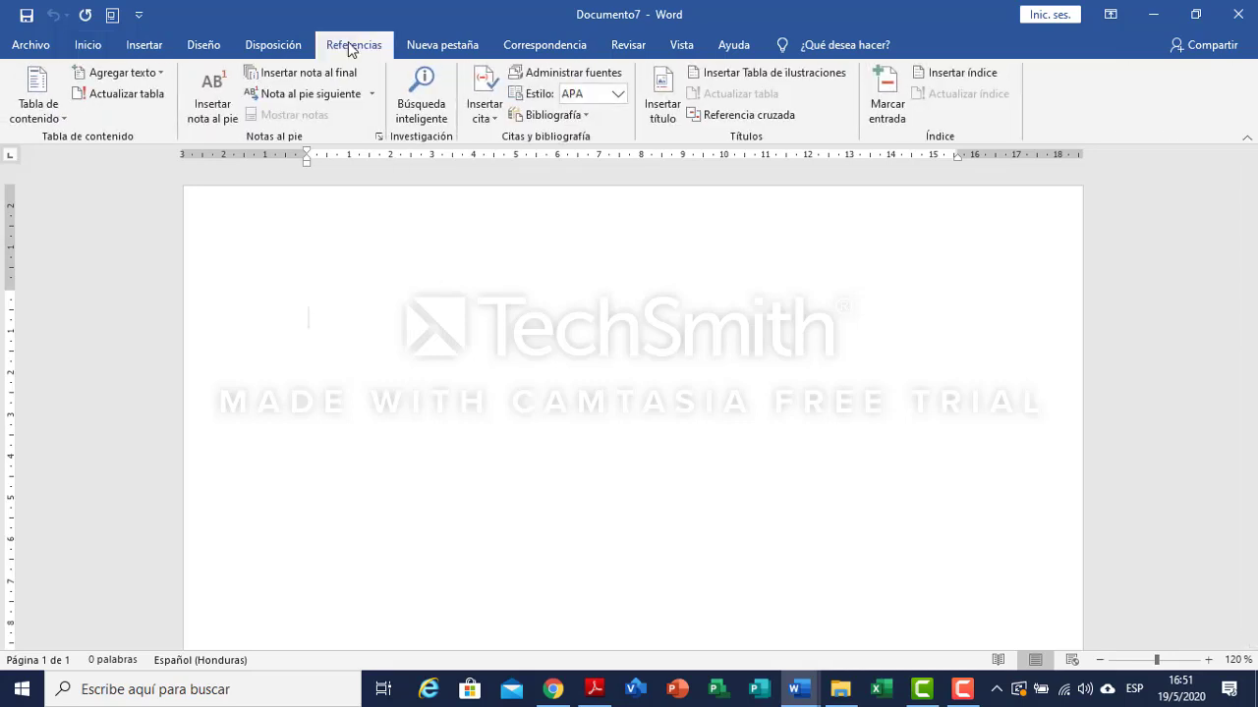
click(618, 96)
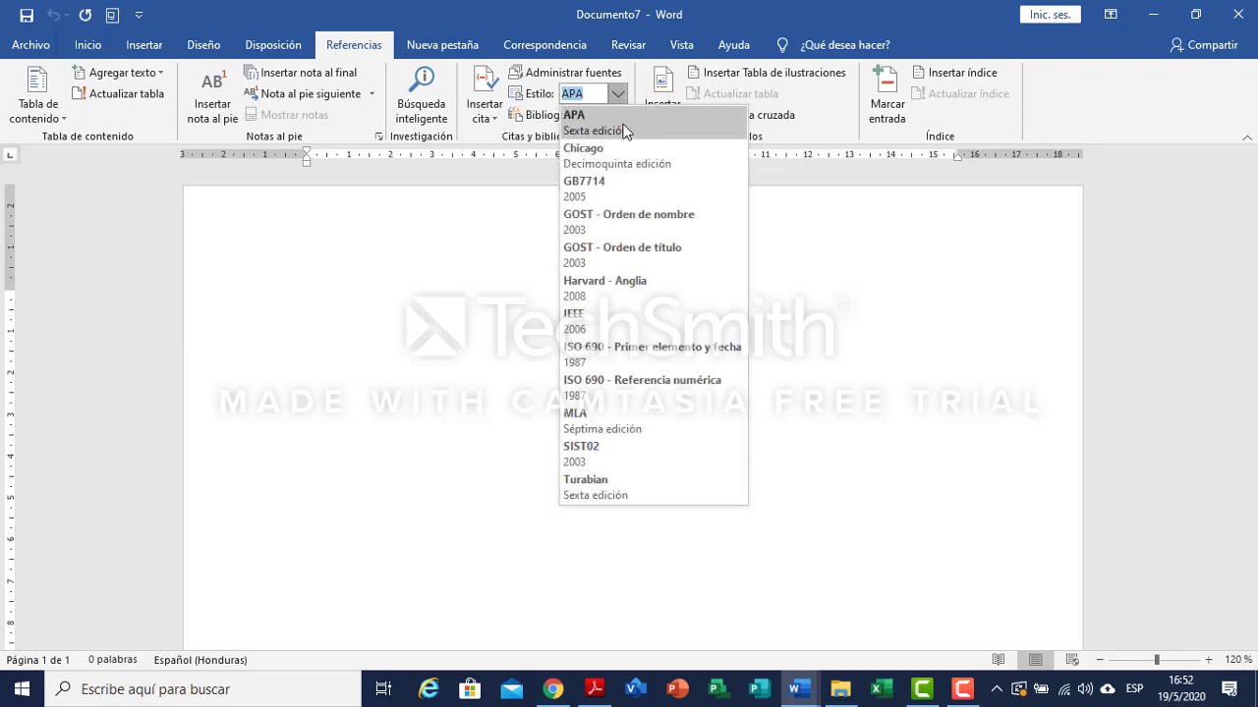
click(468, 289)
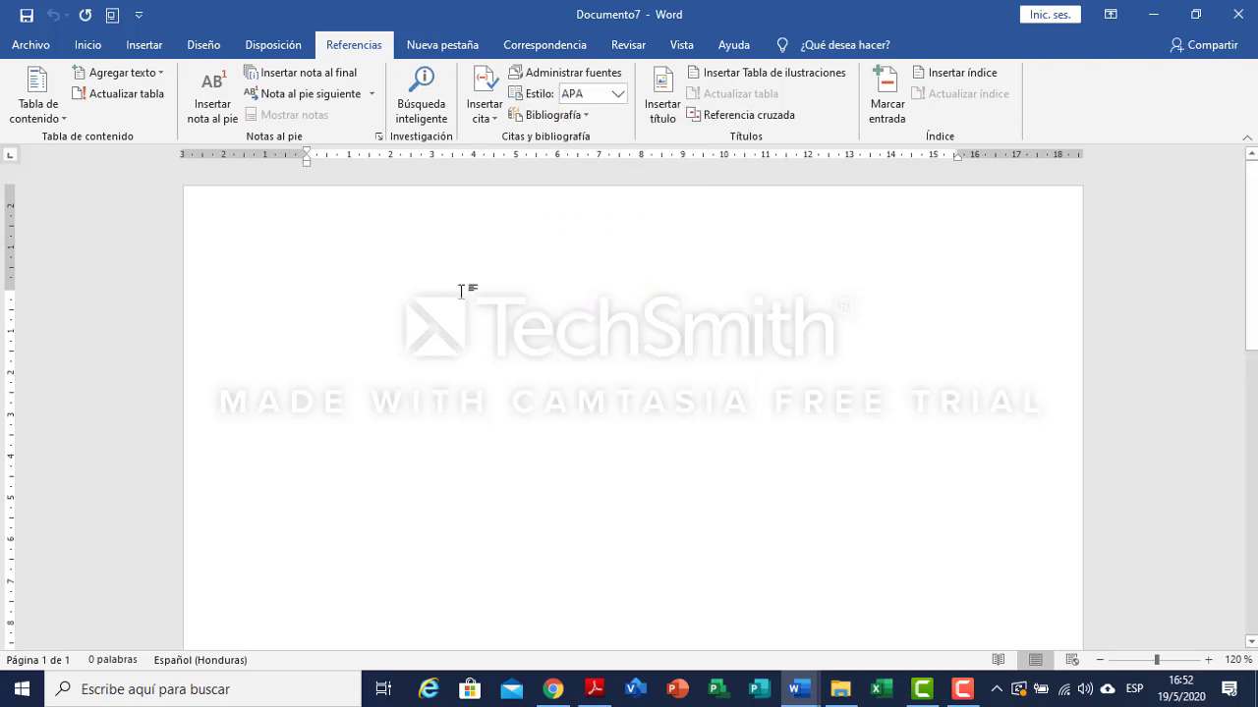
click(618, 94)
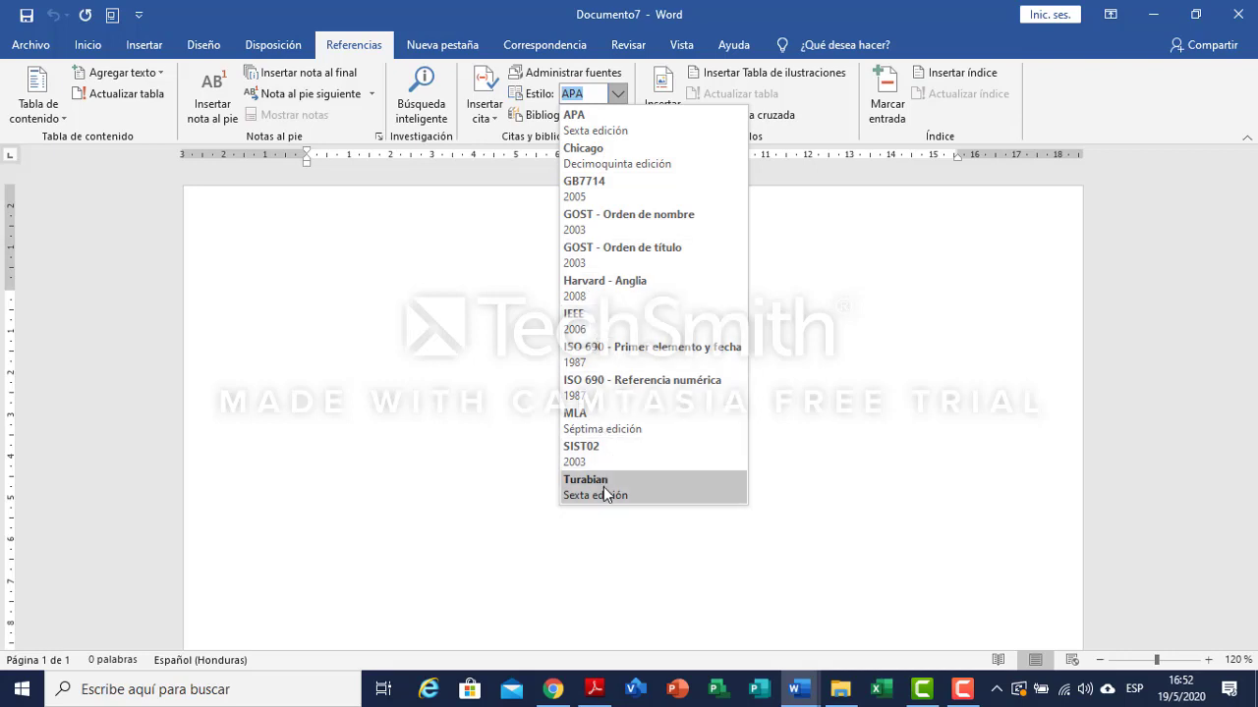
click(436, 401)
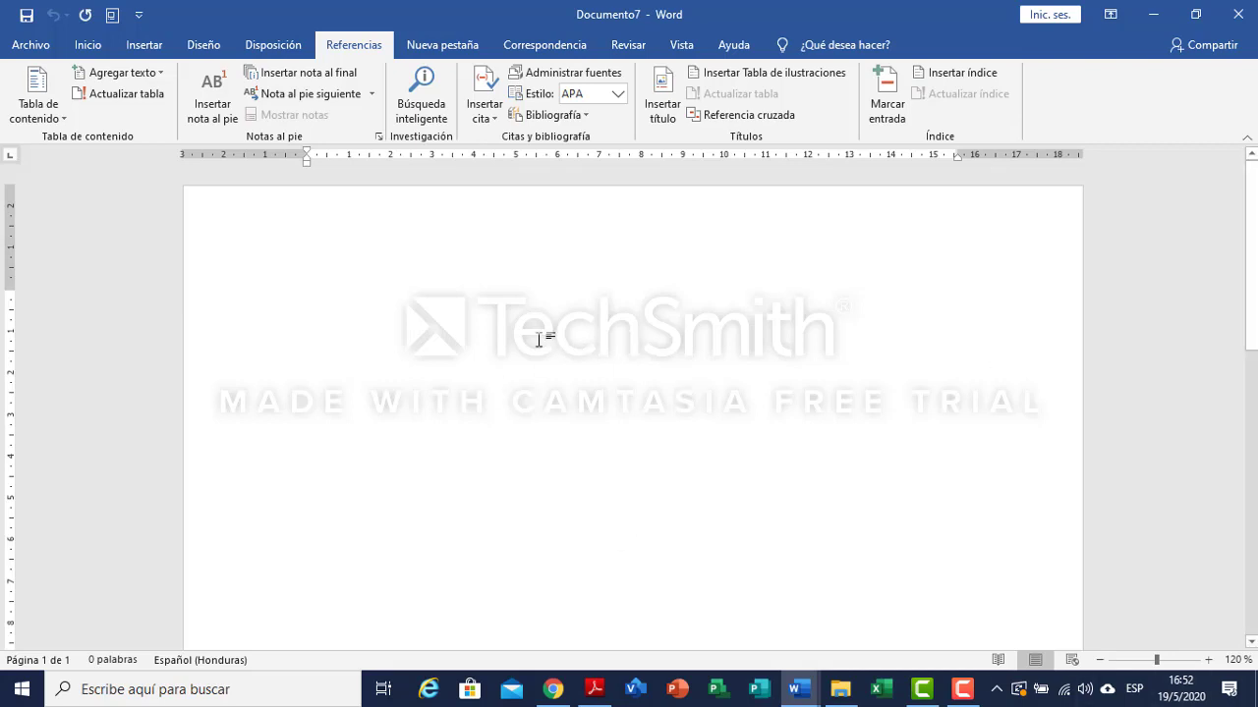
Type about five lines of 'x' placeholder text at the top of the page.
text(xx)
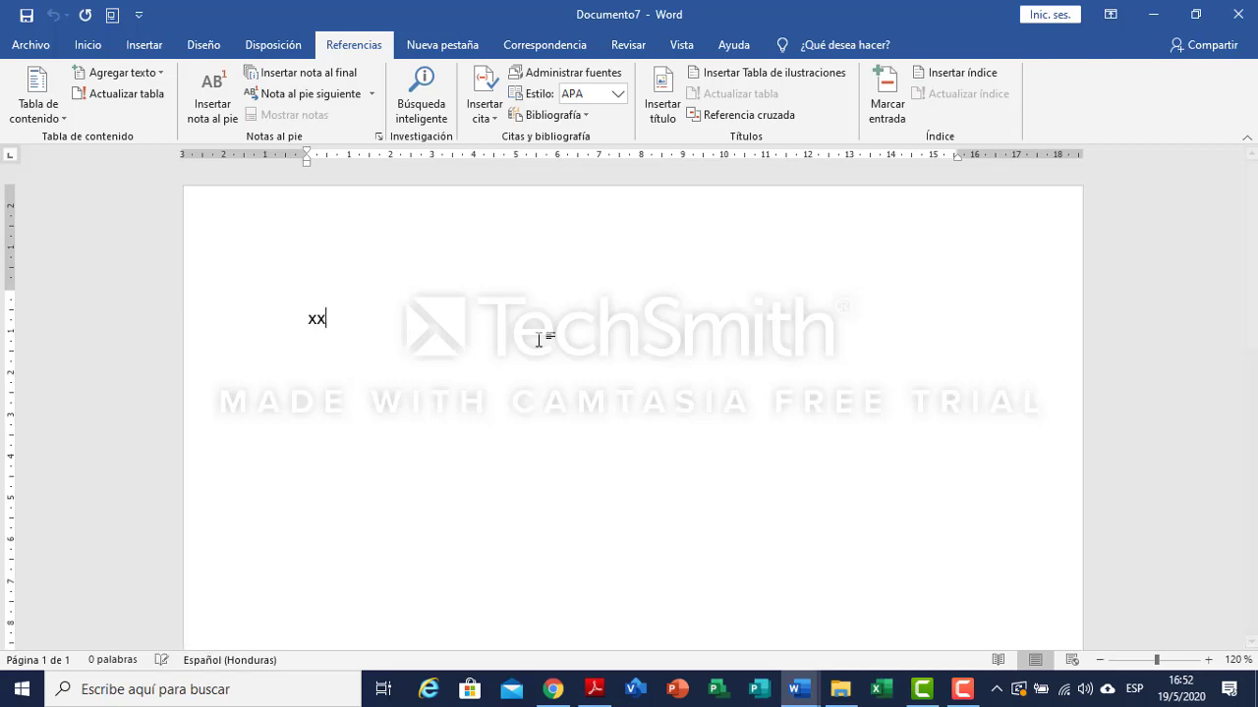
text(xxxxxxxxxxxxxxxxxxxxxxxxxxxxxxxxxxxxxxxxxxxxxxxxxxxxxxxxxxxxxxxxxxxxxxxxxx)
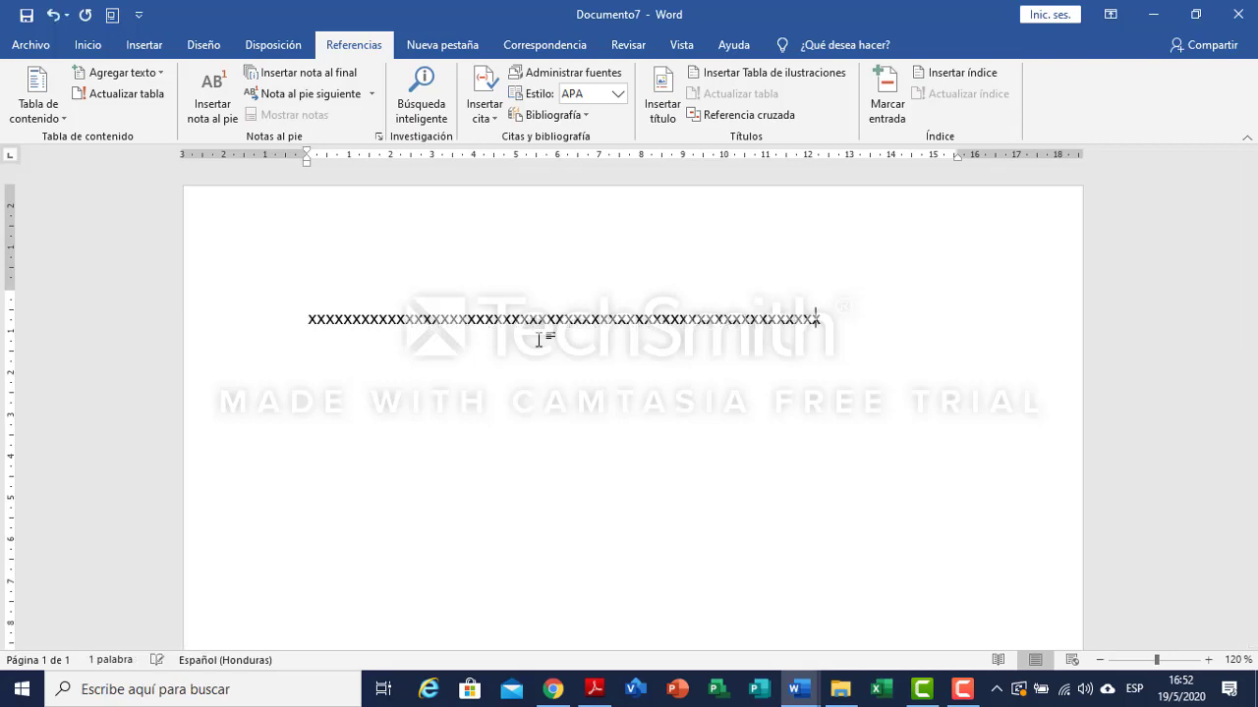
text(xxxxxxxxxxxxxxxxxxxxxxxxxxxxxxxxxxxxxxxxxxxxxxxxxxxxxxxxxxxxxxxxxxxxx)
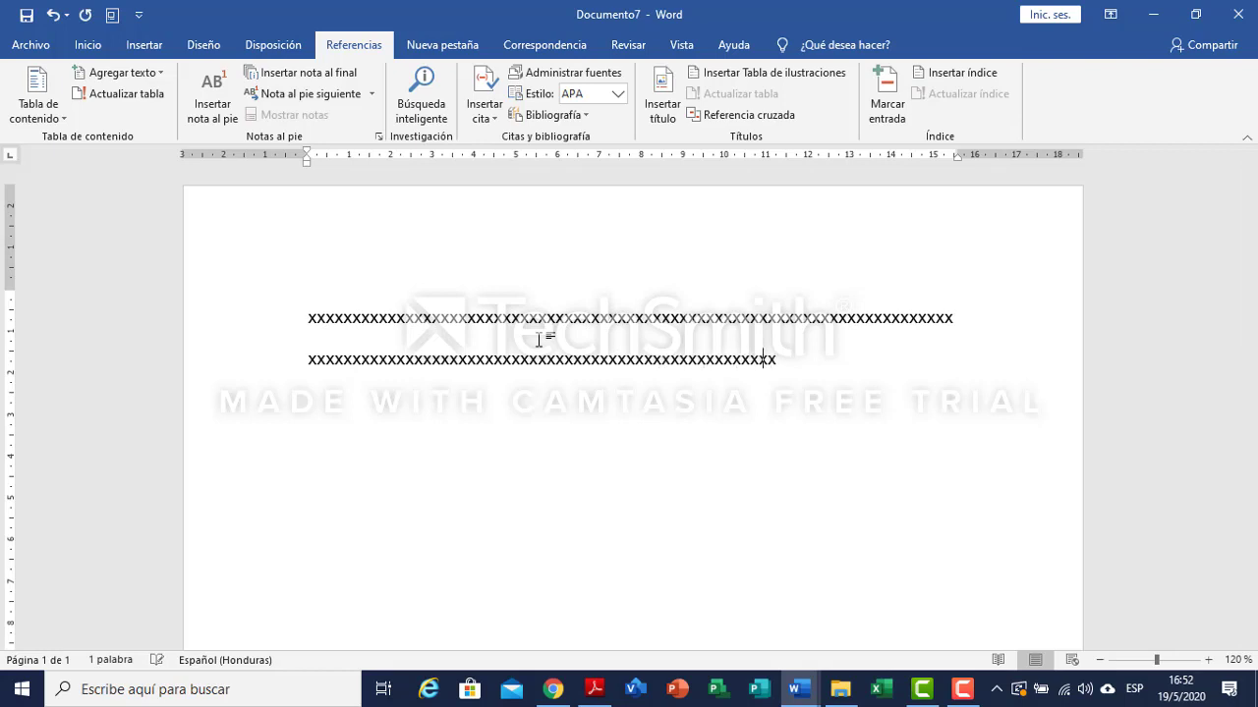
text(xxxxxxxxxxxxxxxxxxxxxxxxxxxxxxxxxxxxxxxxxxxxxxxxxxxxxxxxxxxxxxxxxx)
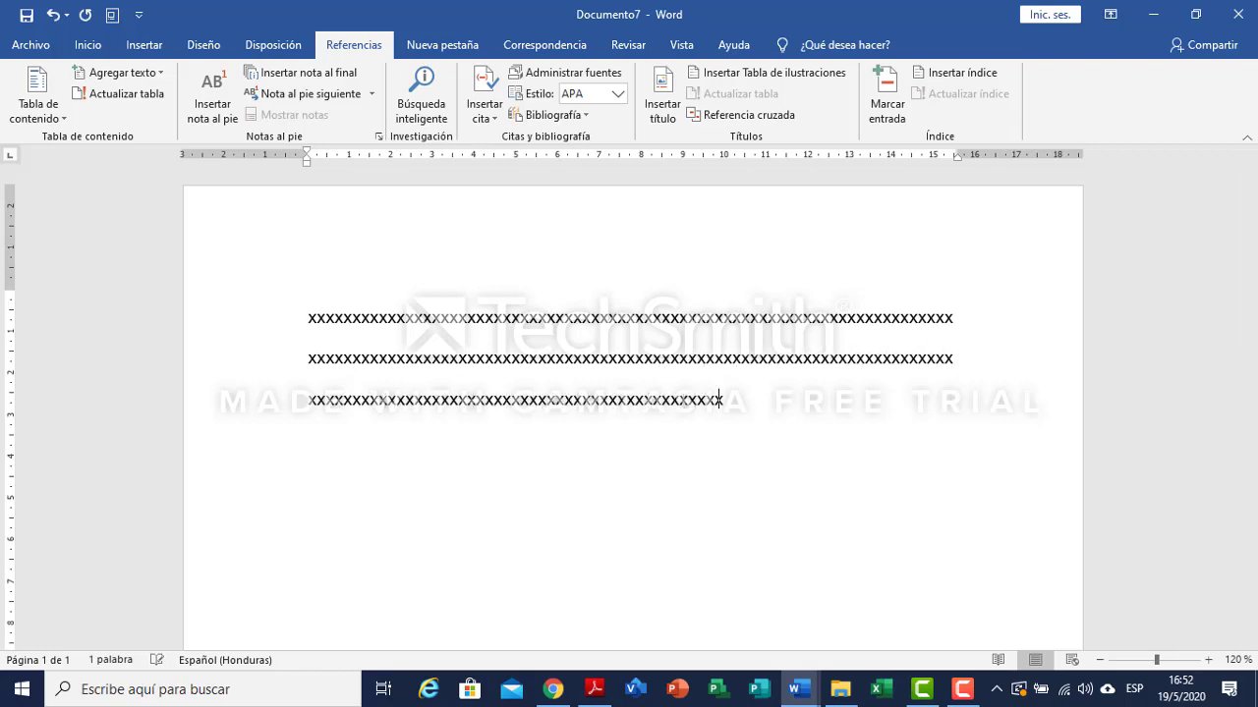
text(xxxxxxxxxxxxxxxxxxxxxxxxxxxxxxxxxxxxxxxxxxxxxxxxxxxxxxxxxxxxxxxxx)
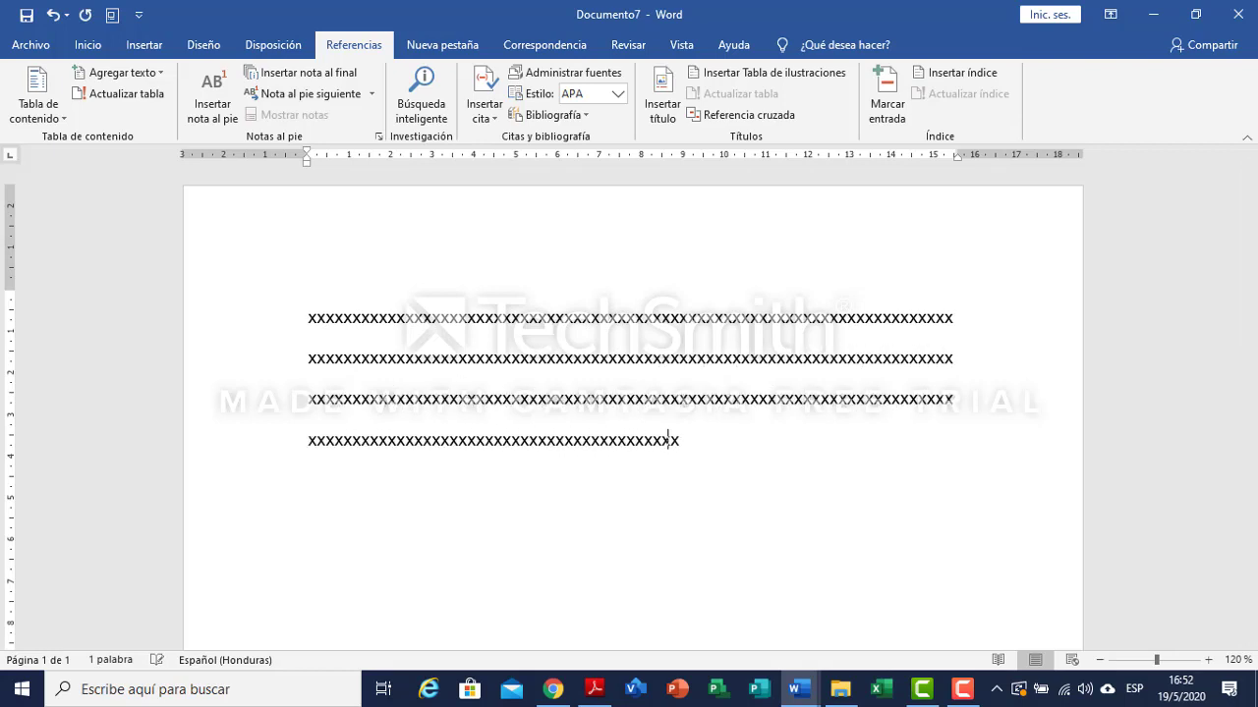
text(xxxxxxxxxxxxxxxxxxxxxxxxxxxxxxxxxxxxxxxxxxxxxxxxxxxxxx)
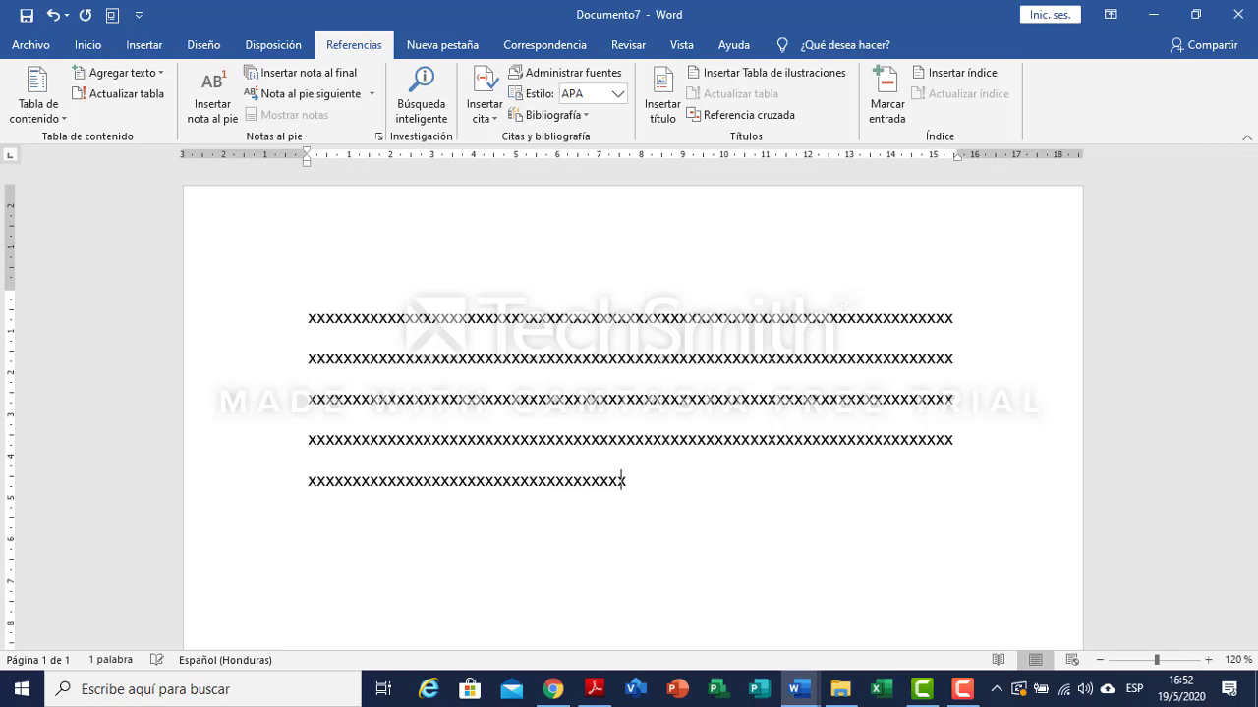
text(xxxxxxxx)
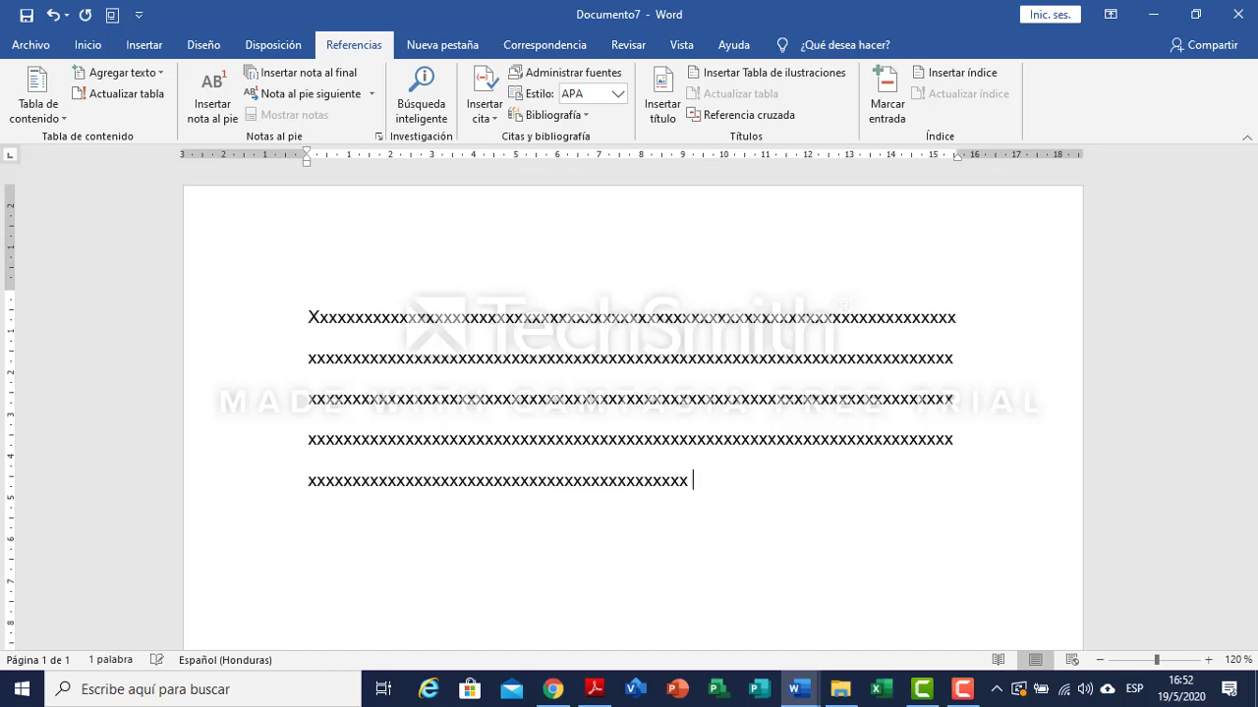
scroll(664, 433, down, 1)
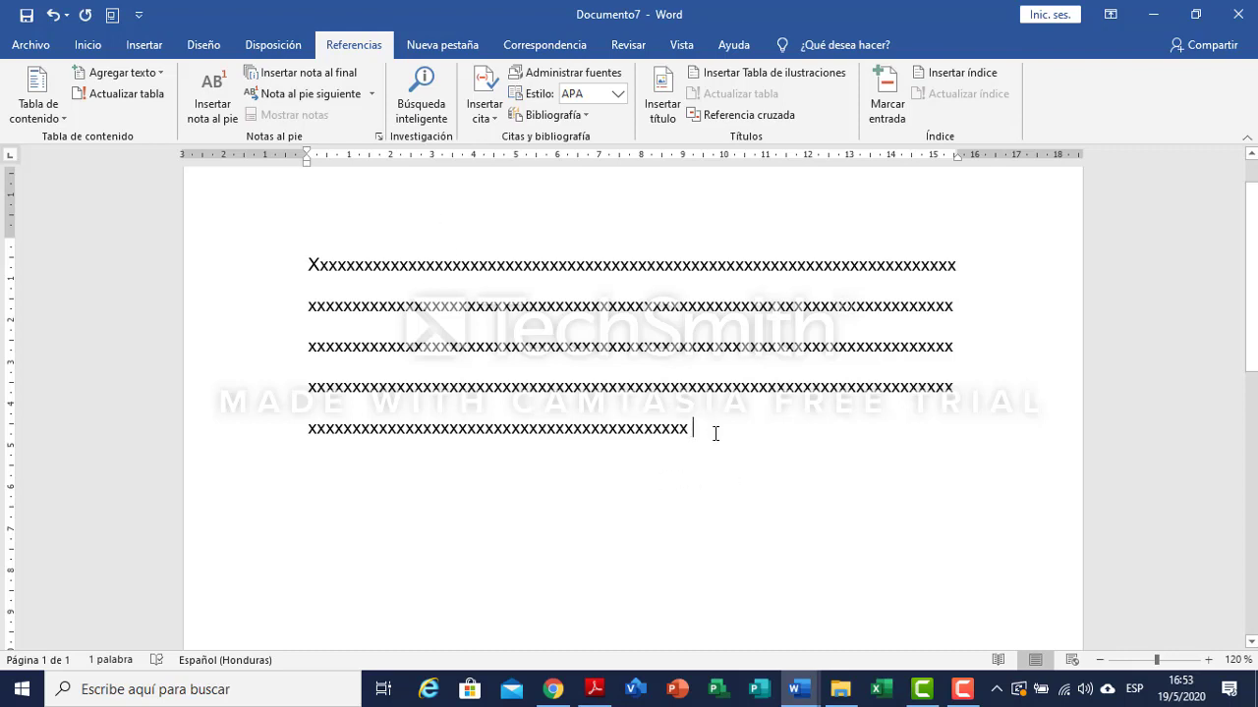
Place the insertion point right after the last x of the placeholder text.
drag(715, 433, 310, 267)
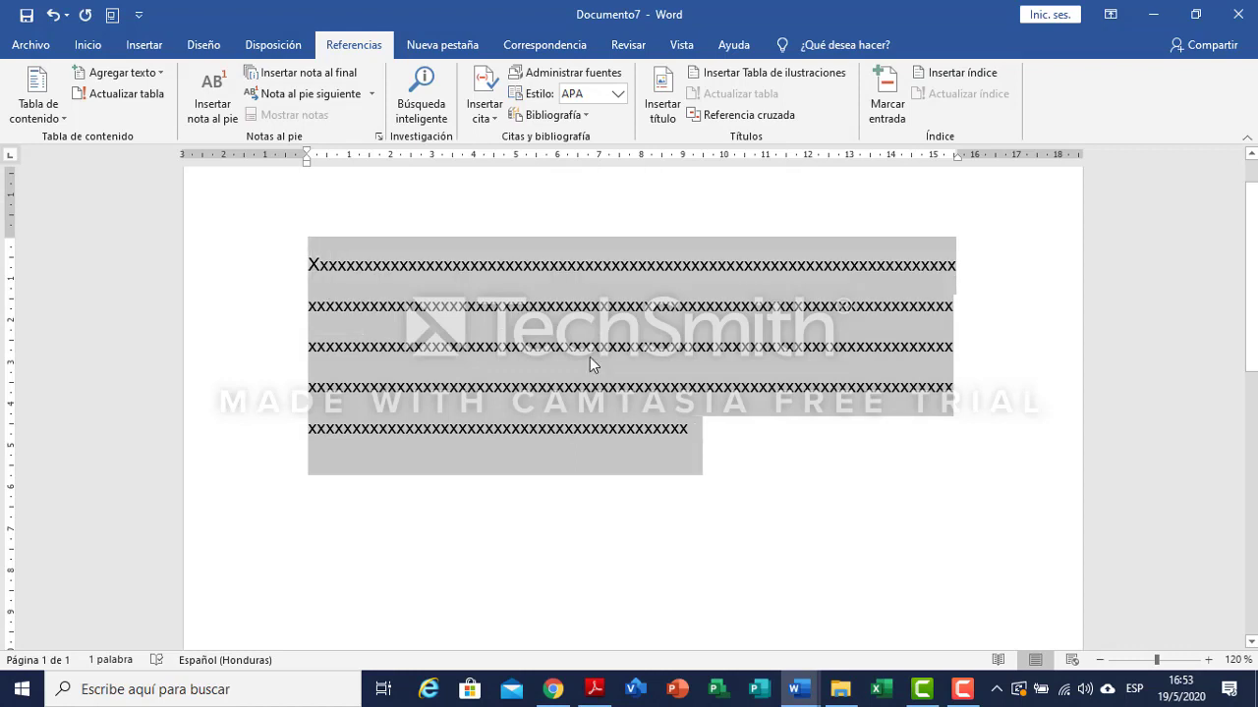
click(750, 432)
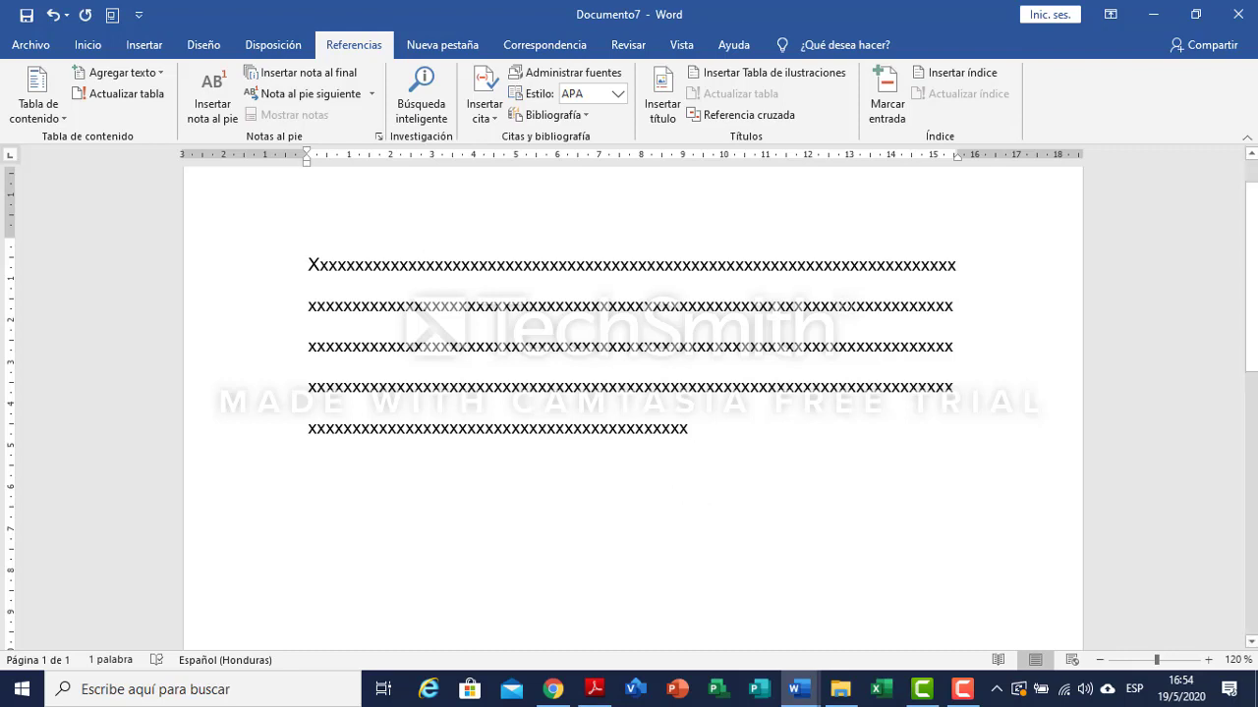
drag(706, 437, 307, 266)
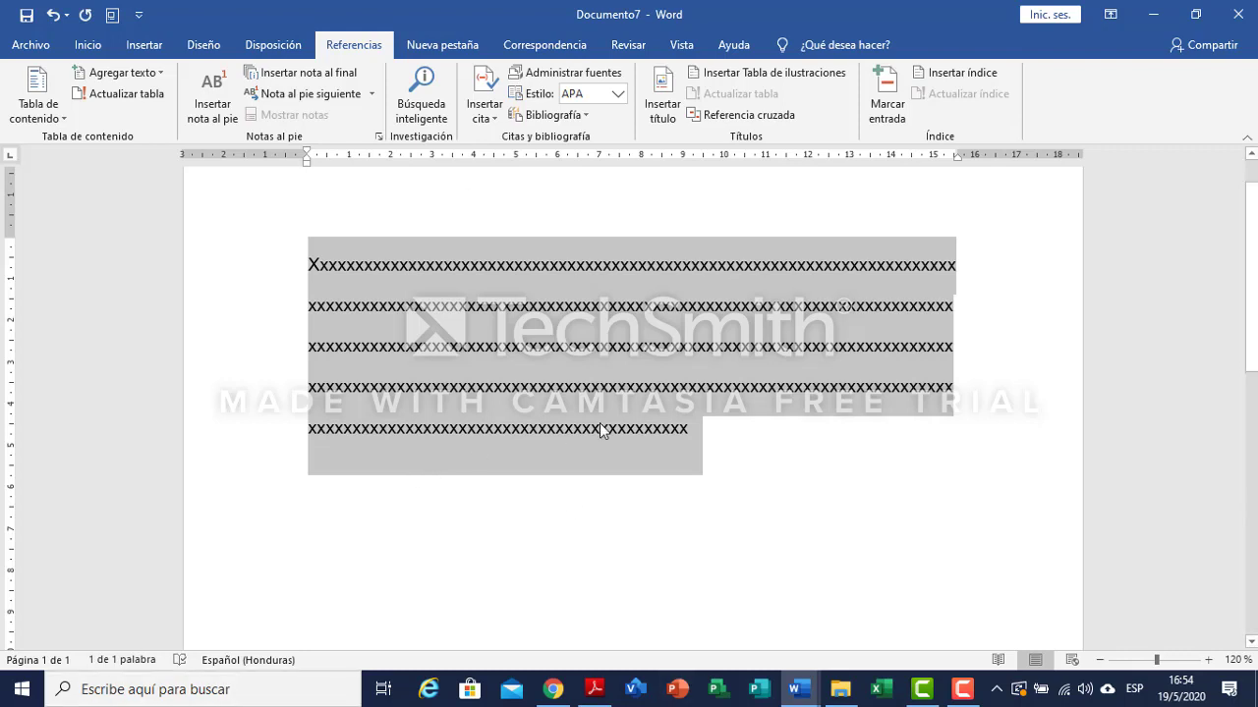
click(686, 432)
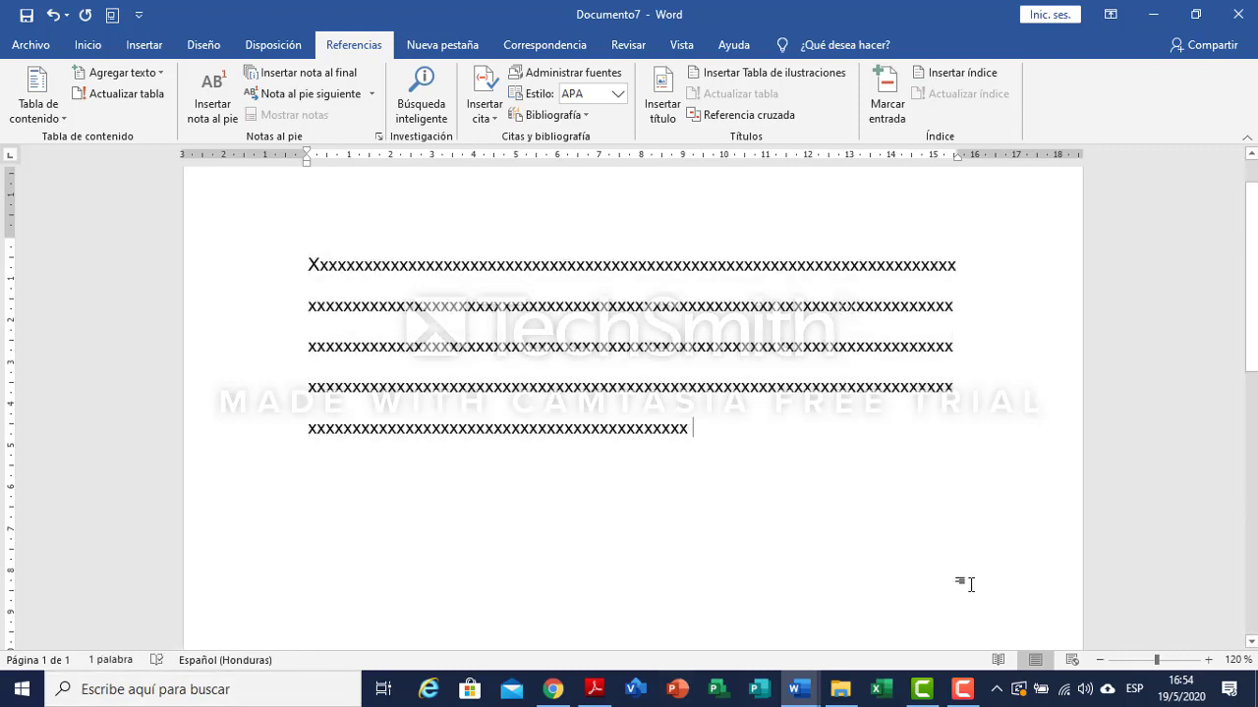
Zoom the page to 160% and open the Insertar cita menu.
click(1208, 661)
click(1209, 662)
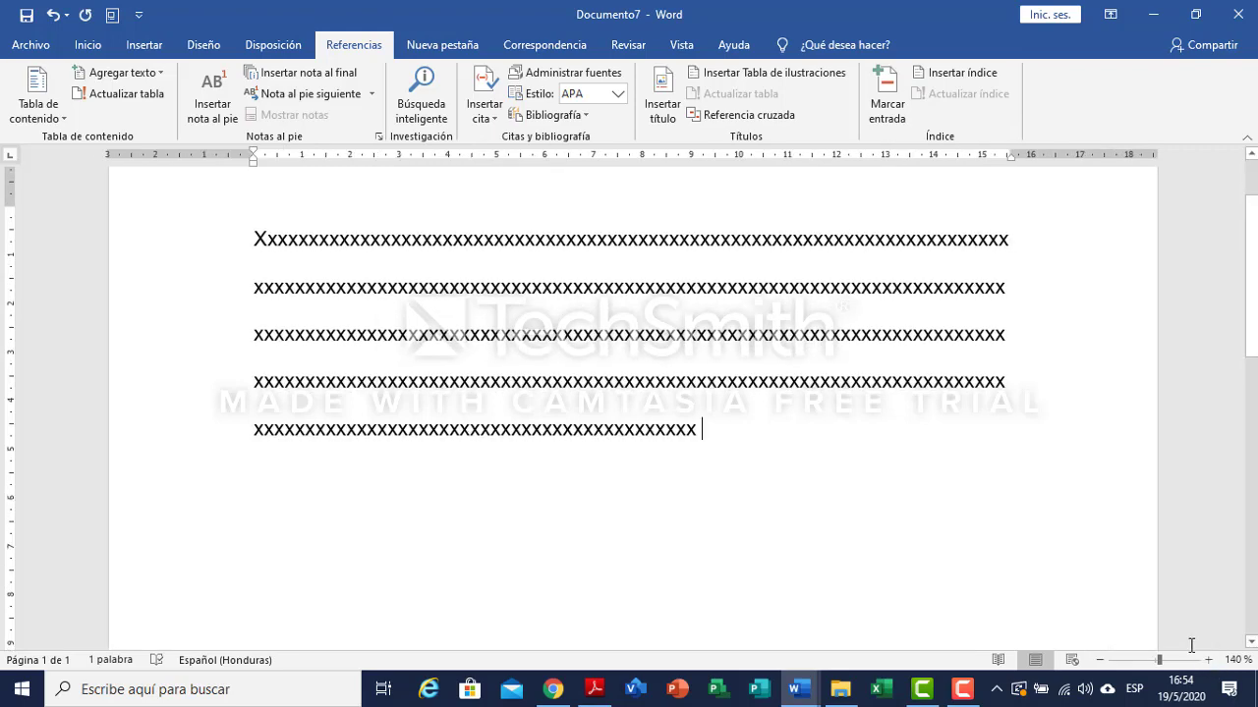
click(1208, 660)
click(1209, 660)
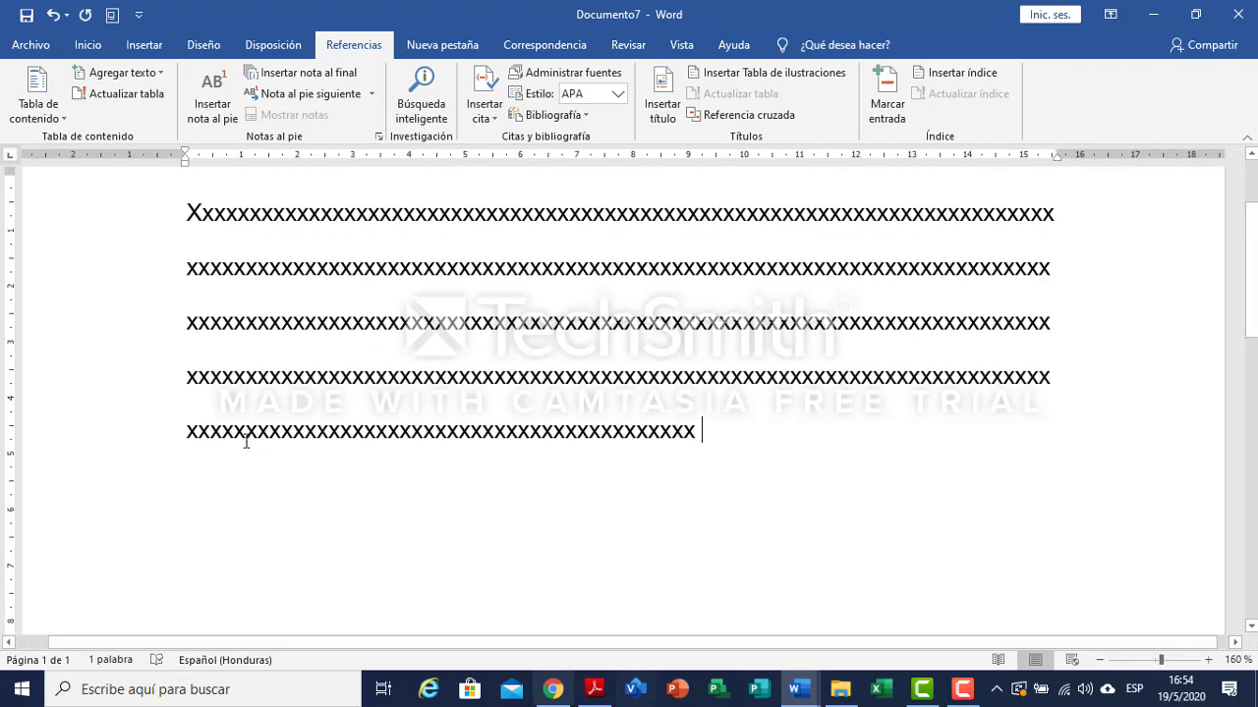
scroll(697, 472, up, 1)
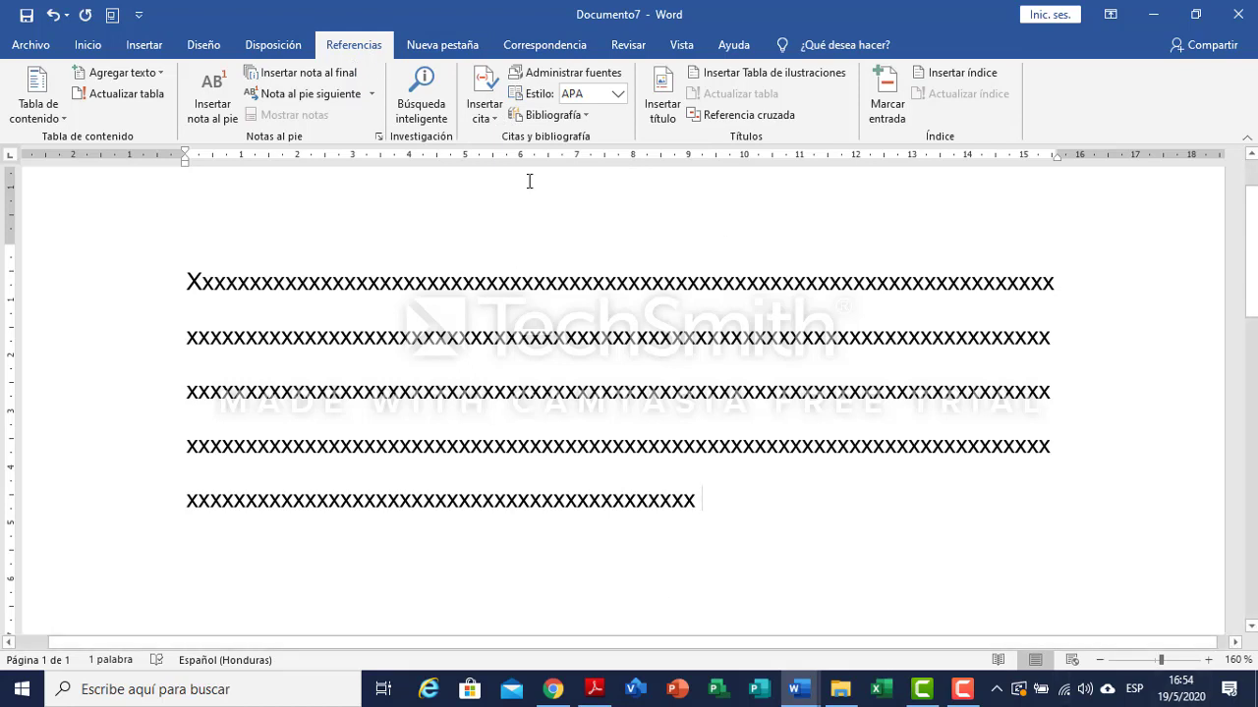
click(496, 125)
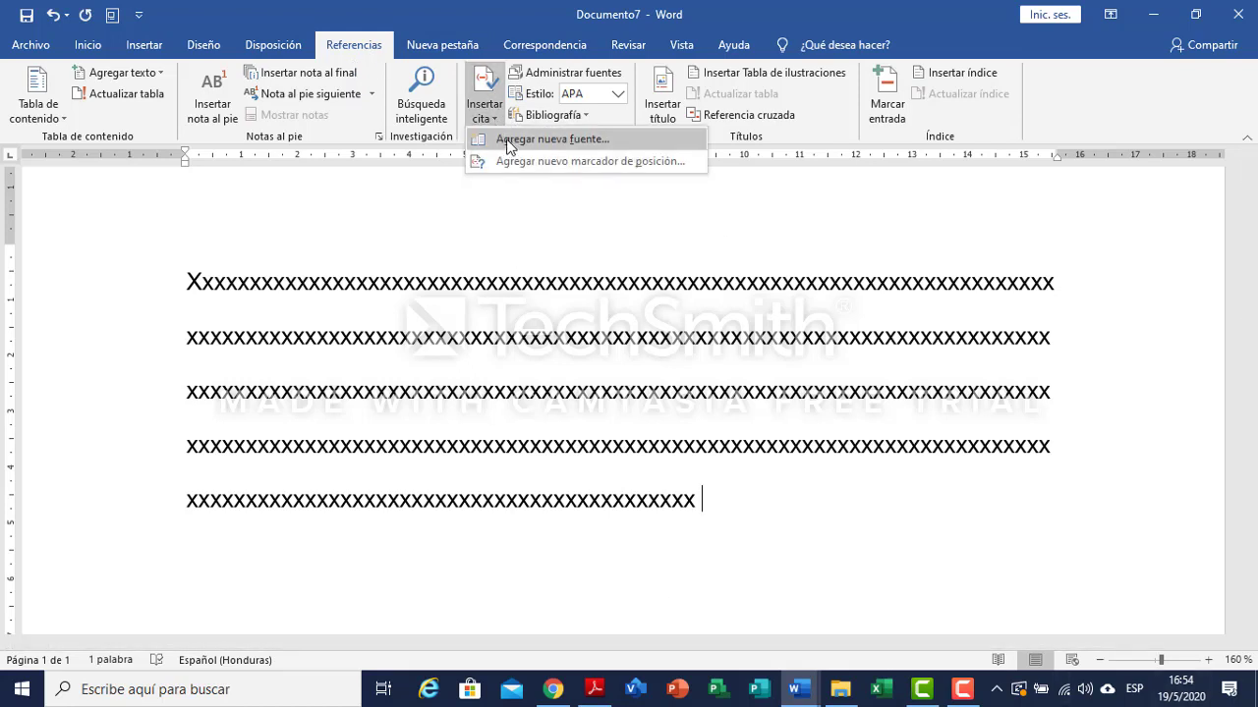
Start a new source and set its type to Informe.
click(508, 140)
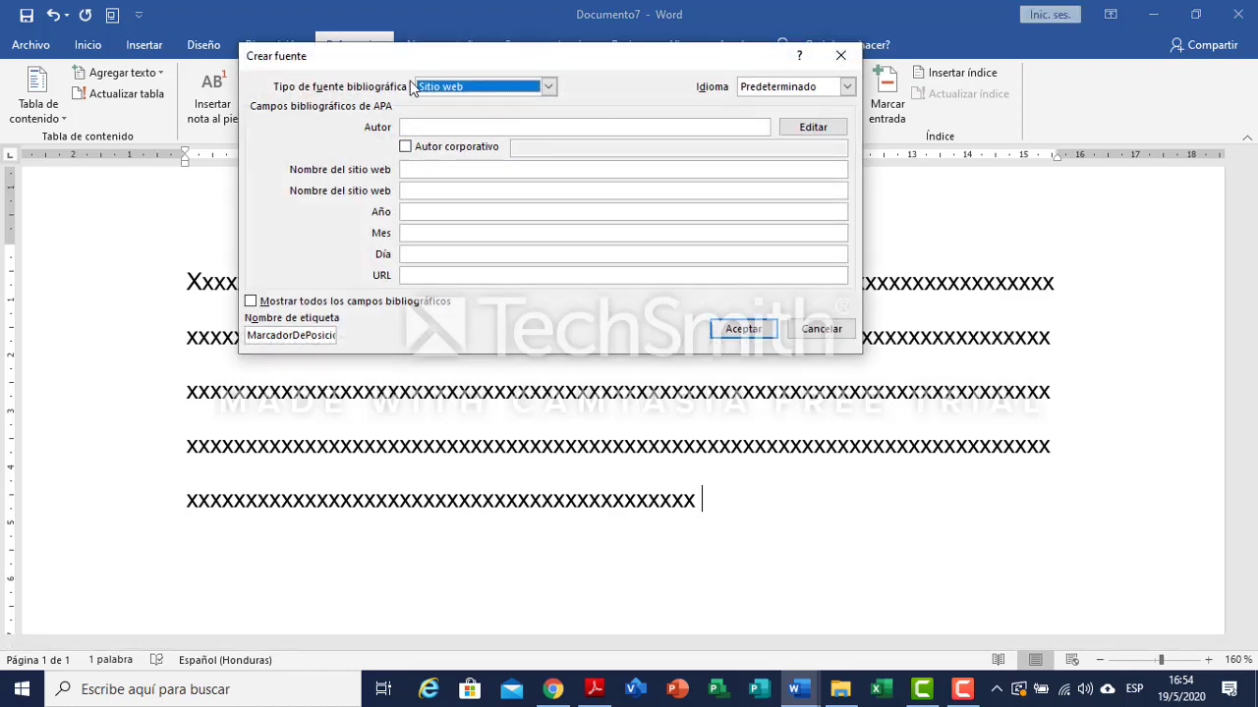
click(548, 90)
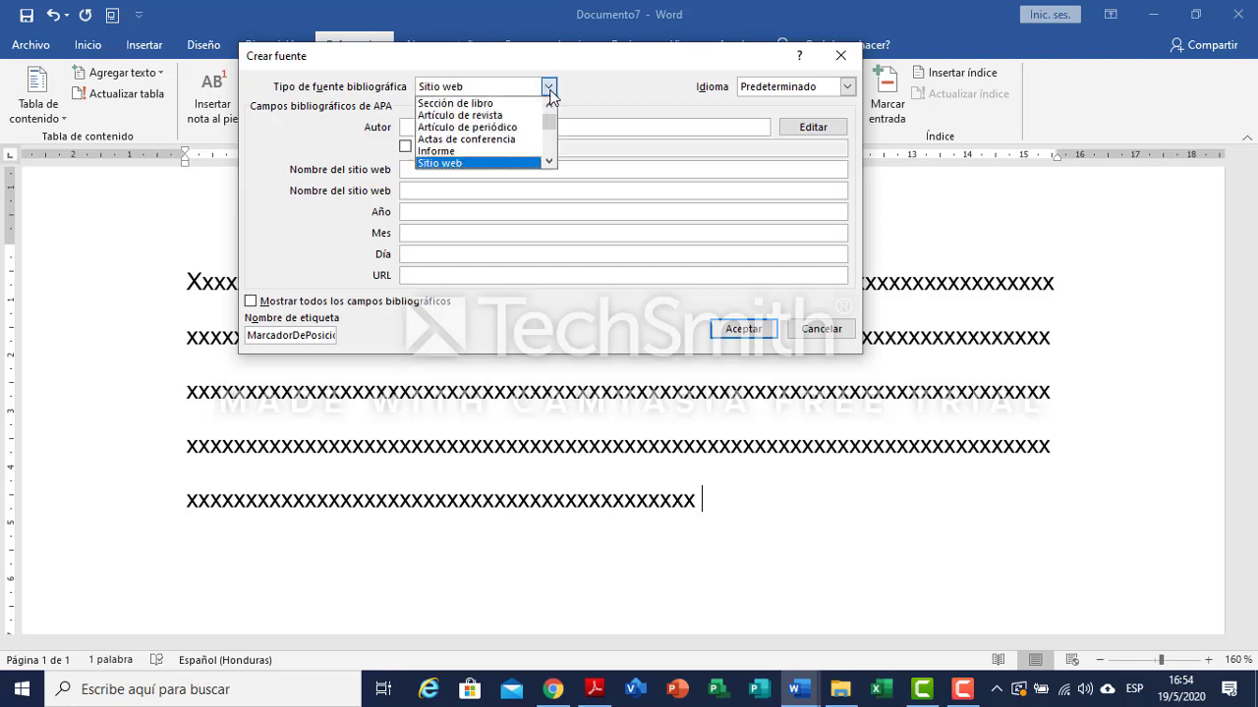
click(550, 107)
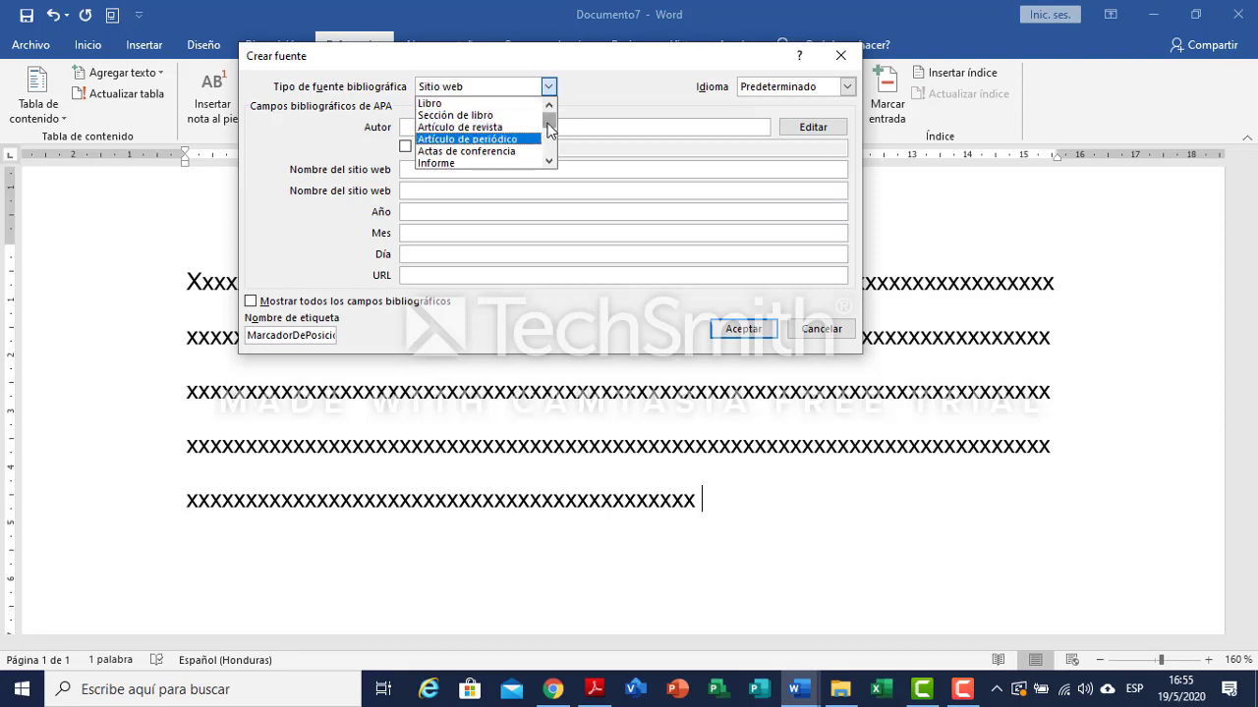
mouse_move(548, 124)
mouse_down()
mouse_move(551, 155)
mouse_move(551, 116)
mouse_up()
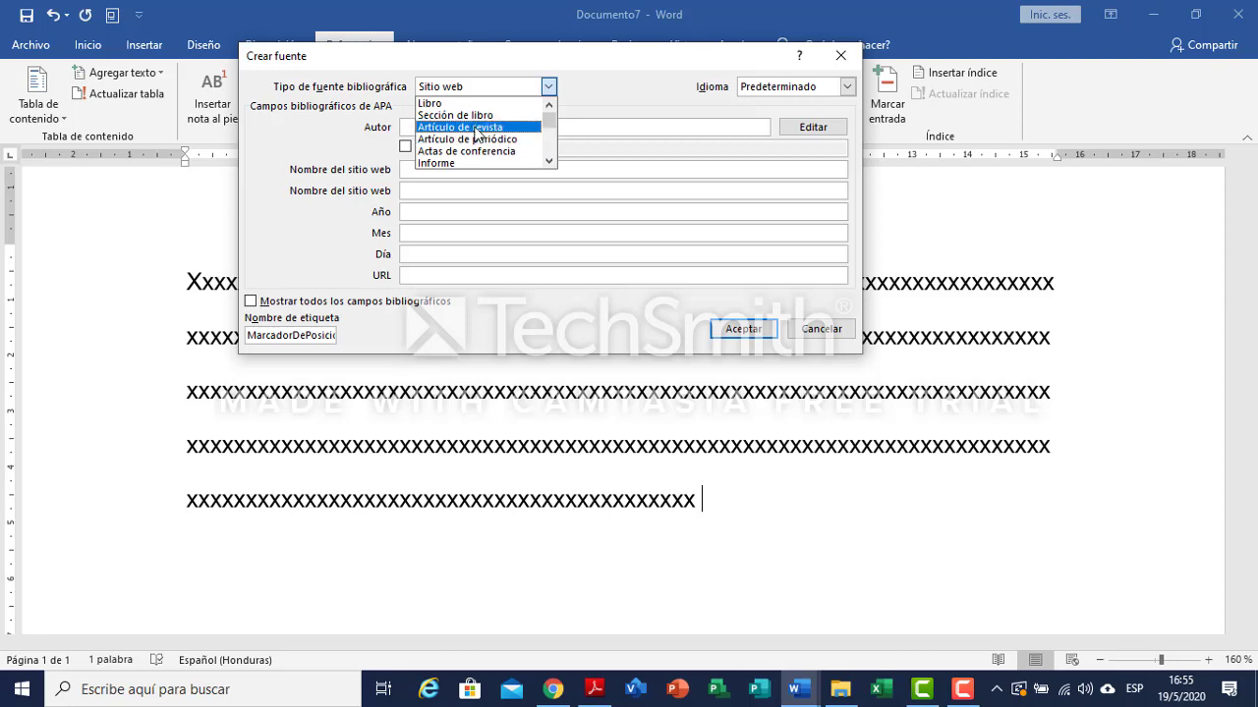
click(550, 161)
click(549, 161)
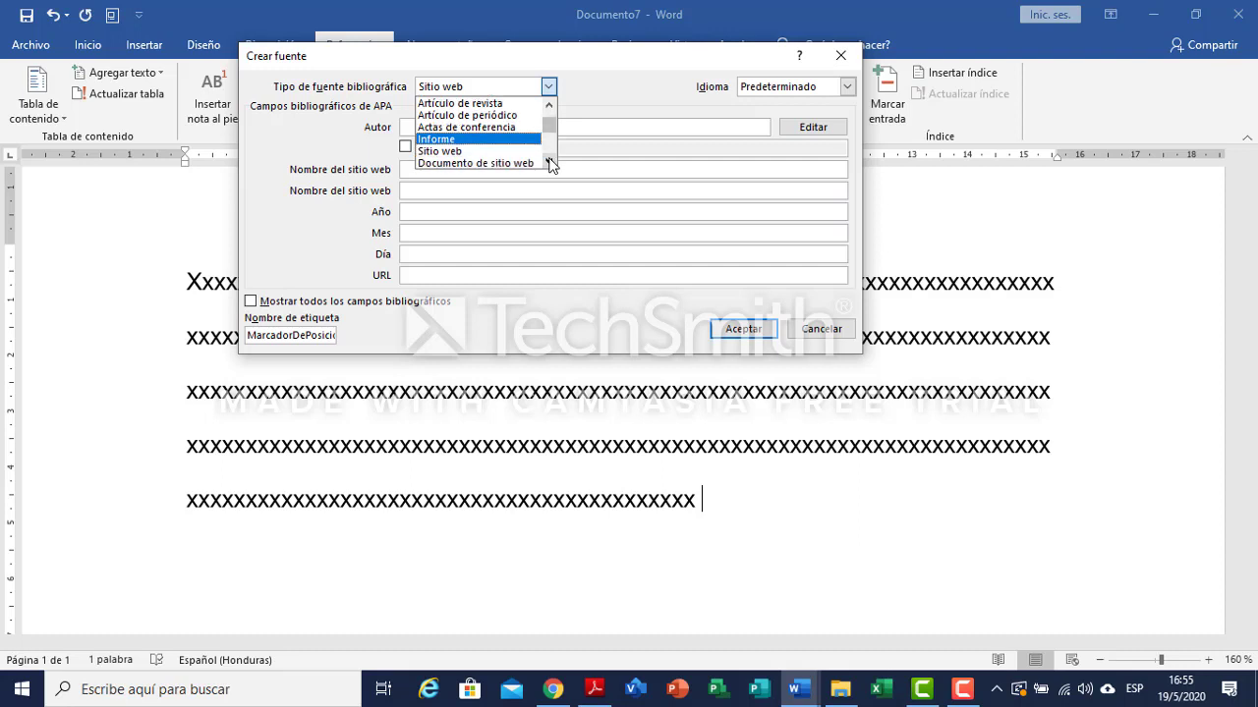
click(464, 140)
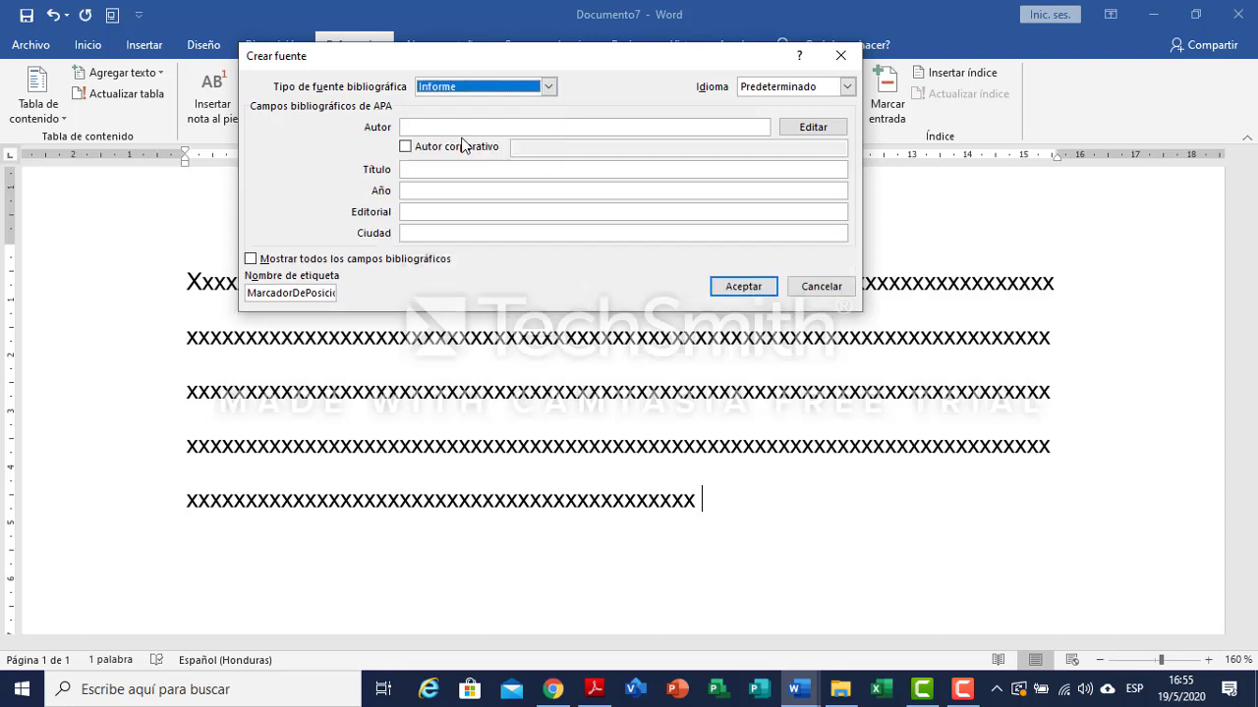
Scroll the source type list and switch the type to Arte.
click(541, 88)
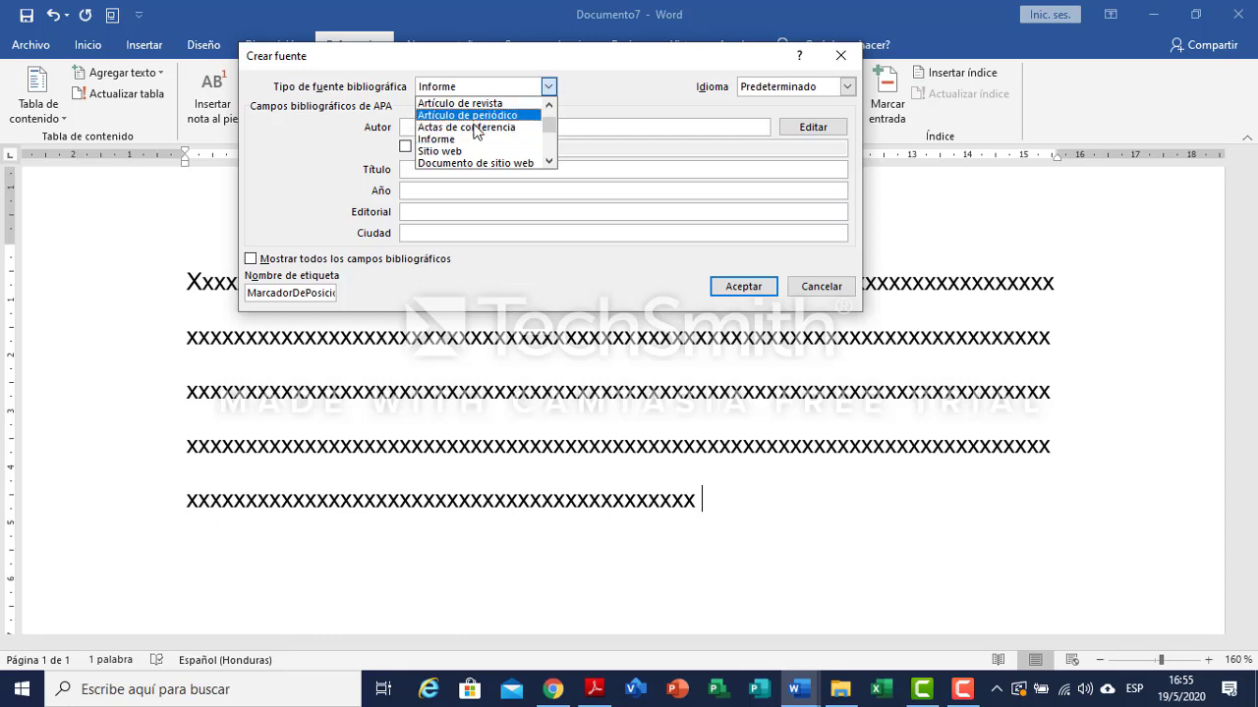
click(548, 161)
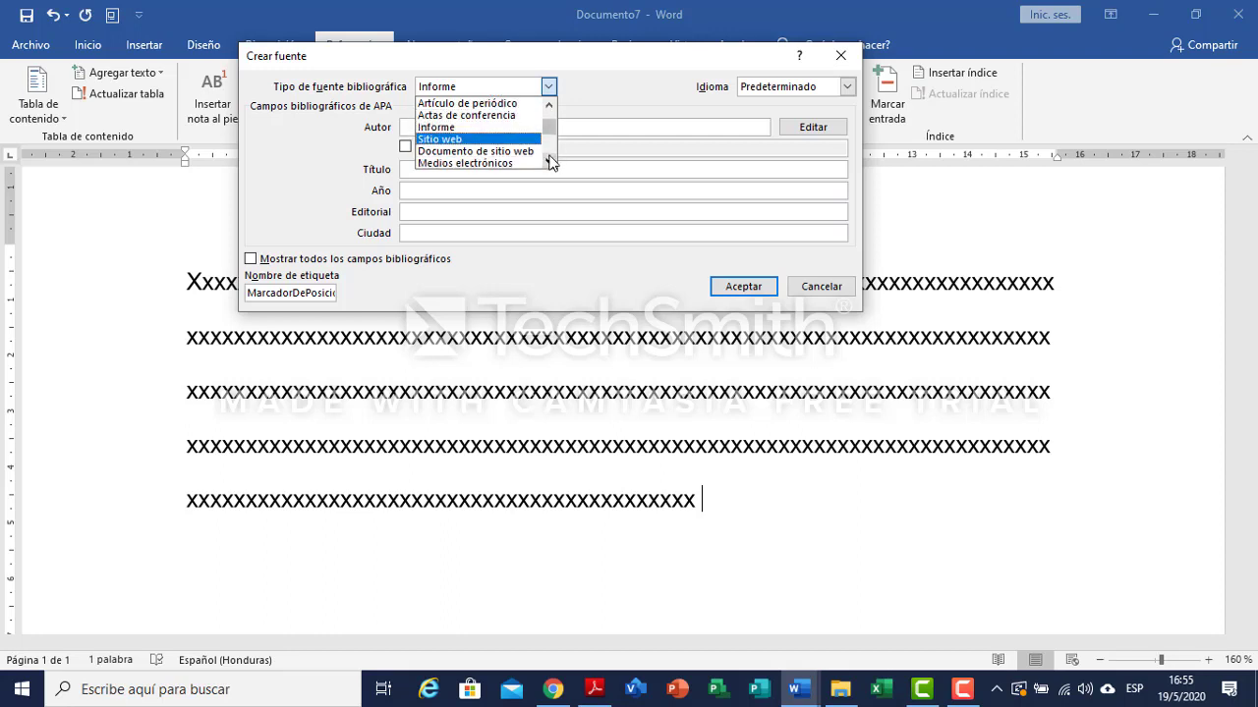
click(549, 161)
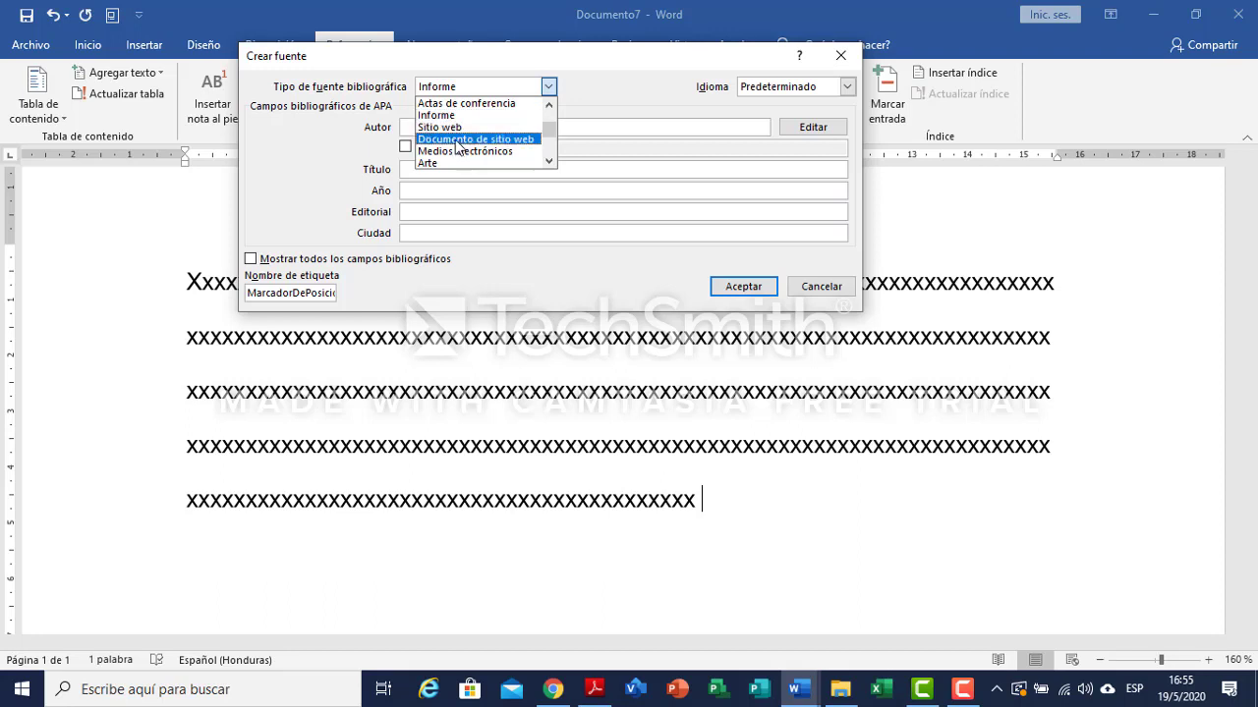
click(549, 161)
click(550, 162)
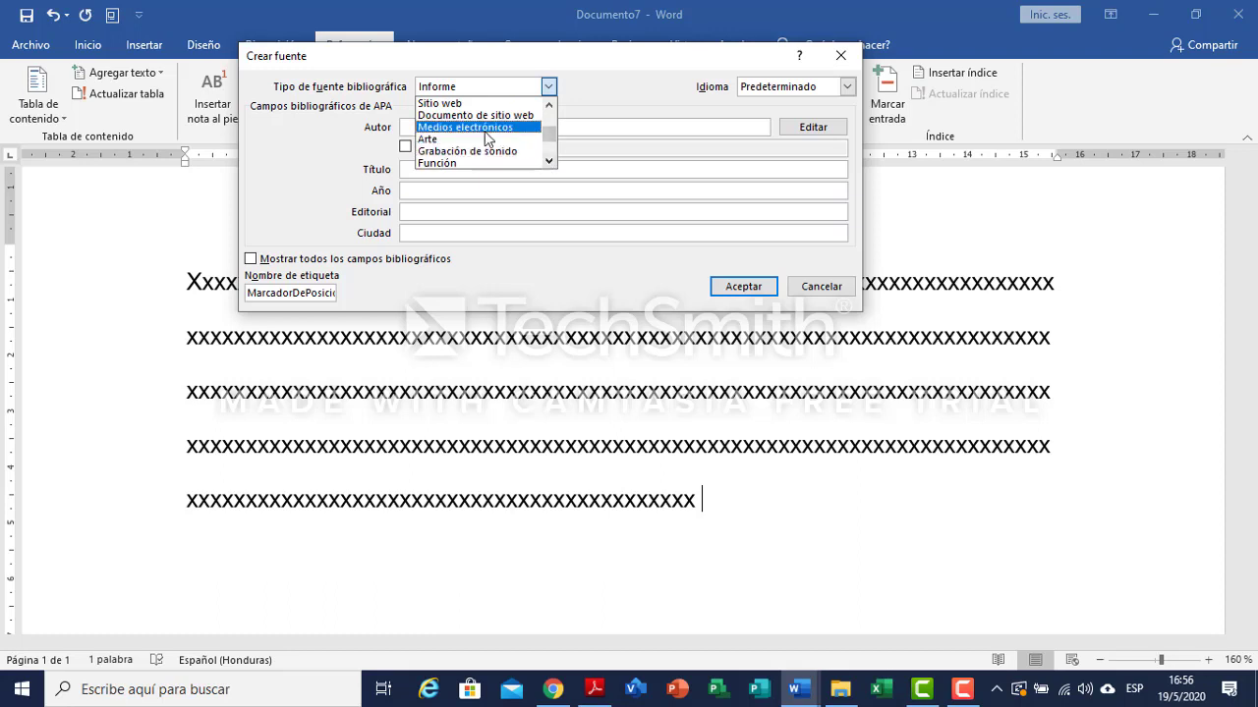
click(549, 162)
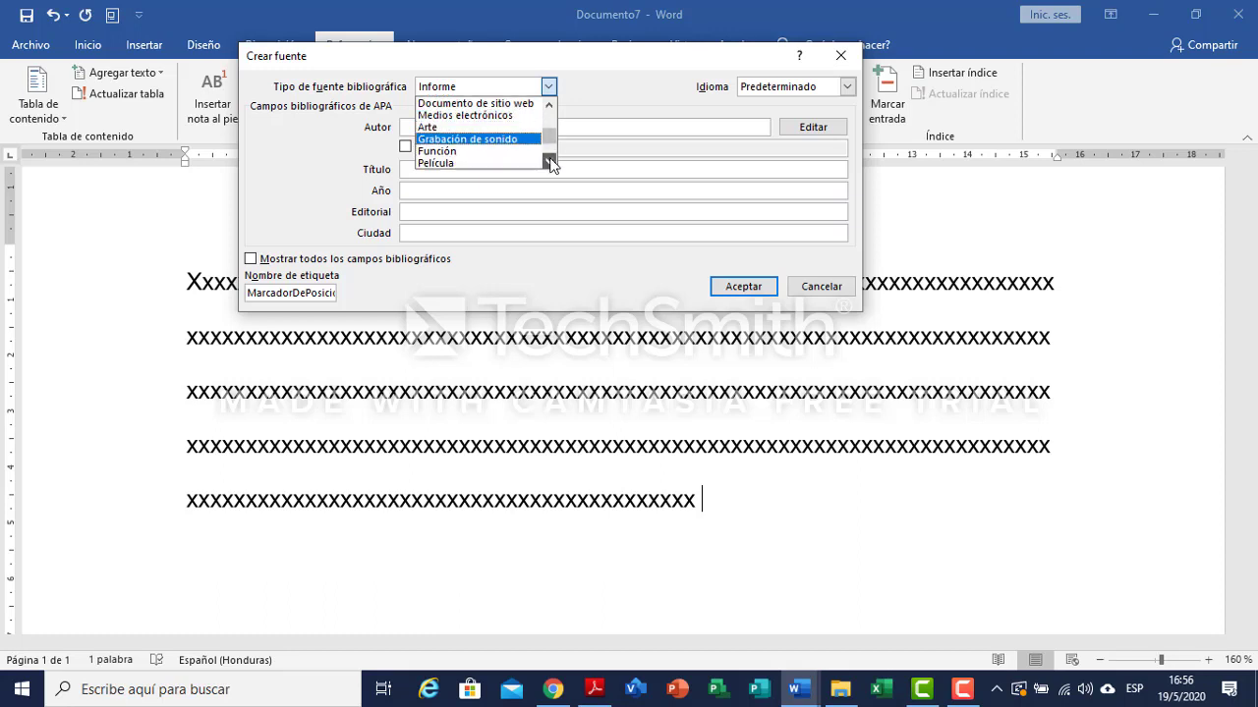
click(481, 128)
Try the Película type, then Entrevista, and scroll the type list again.
click(548, 86)
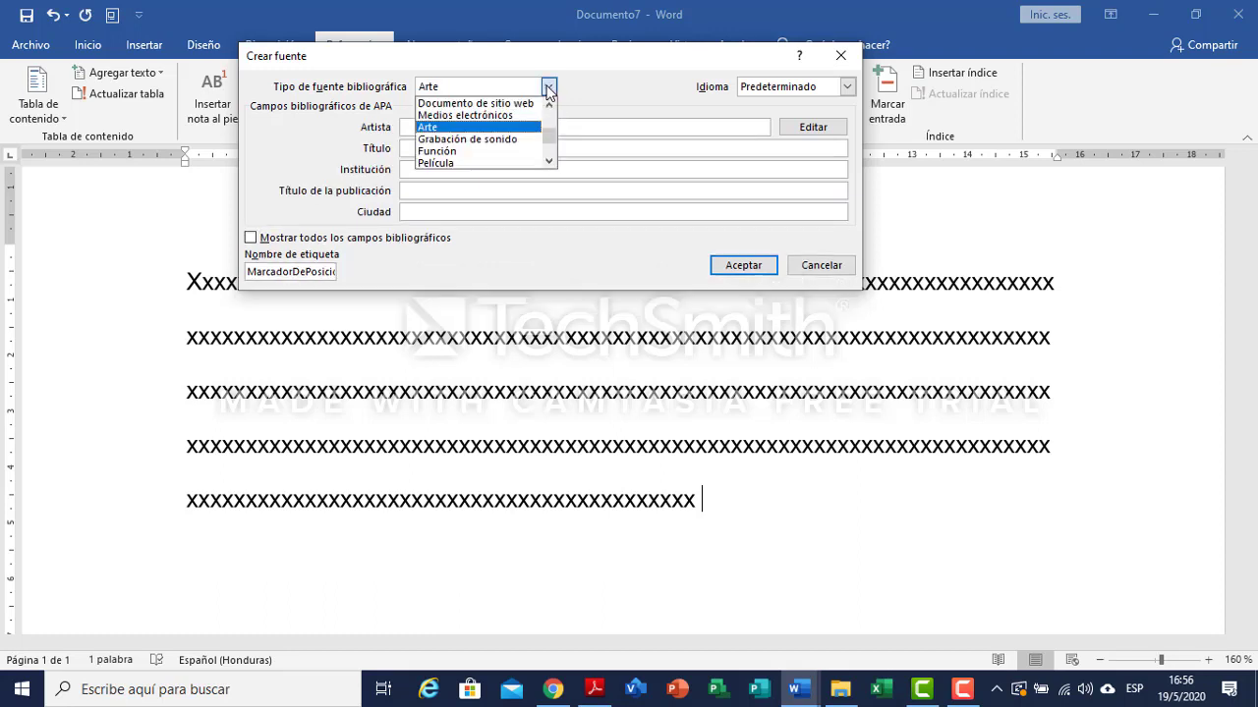
click(549, 161)
click(477, 152)
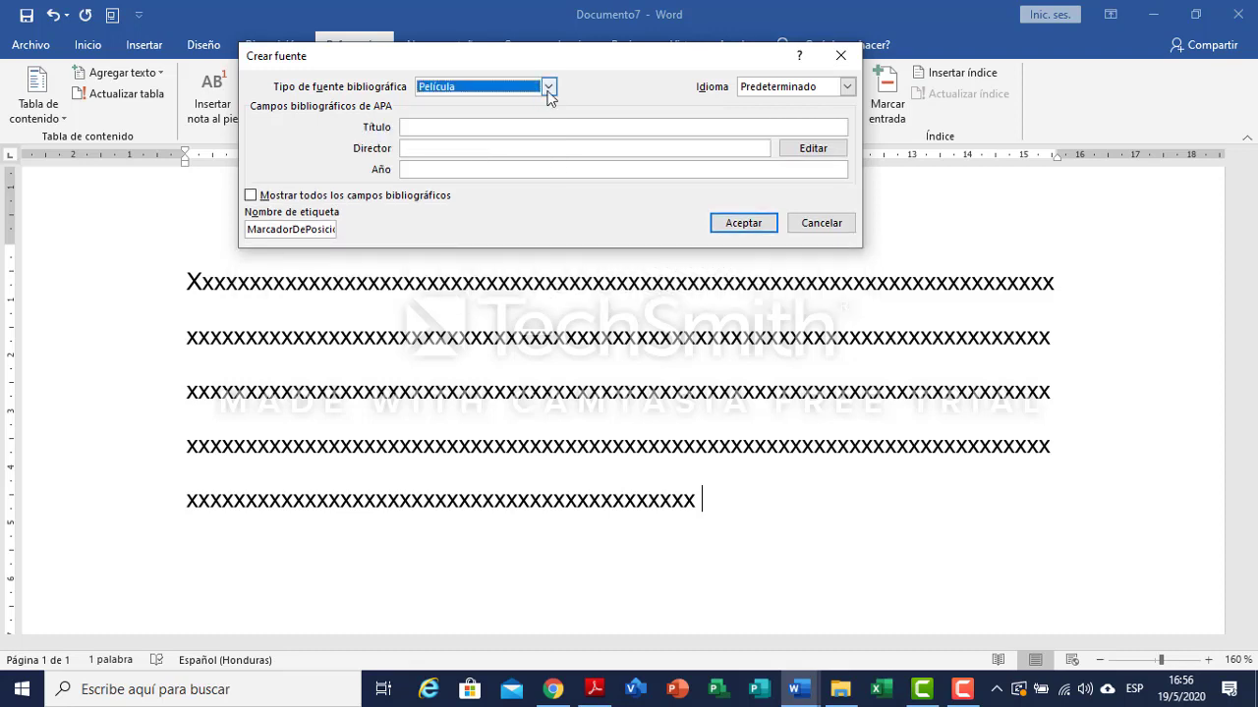
click(548, 89)
click(549, 161)
click(550, 161)
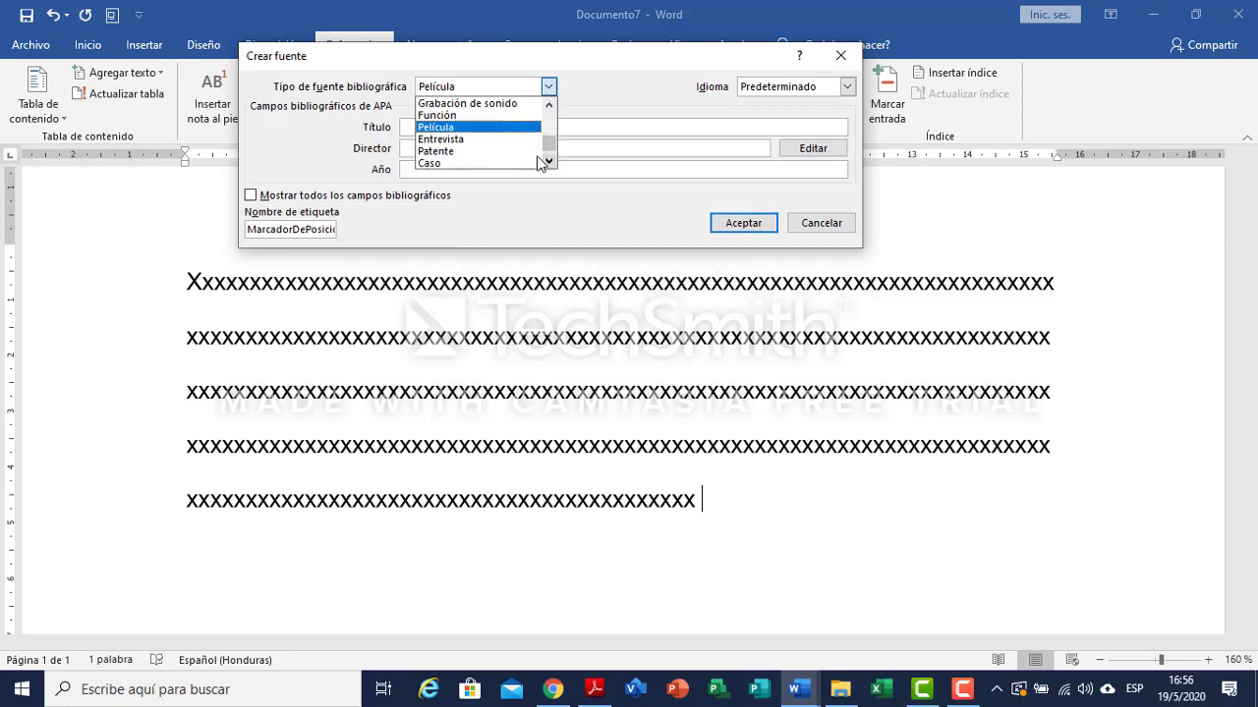
click(472, 139)
click(548, 86)
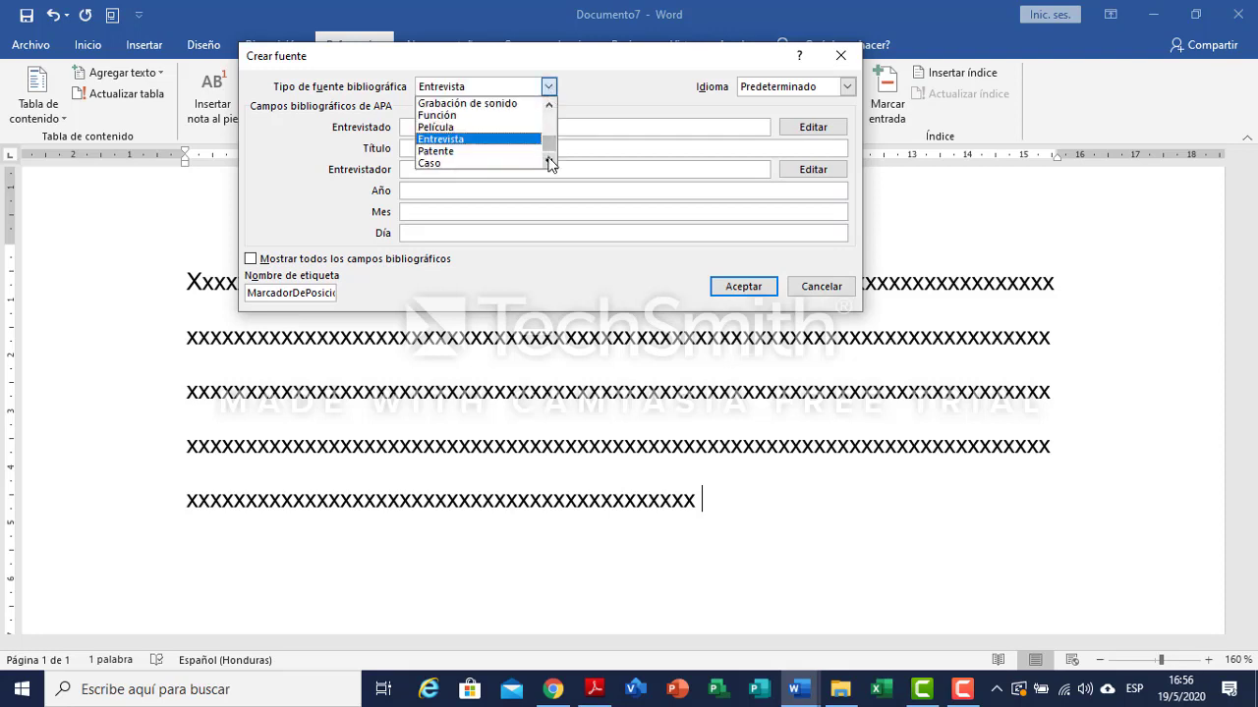
click(549, 161)
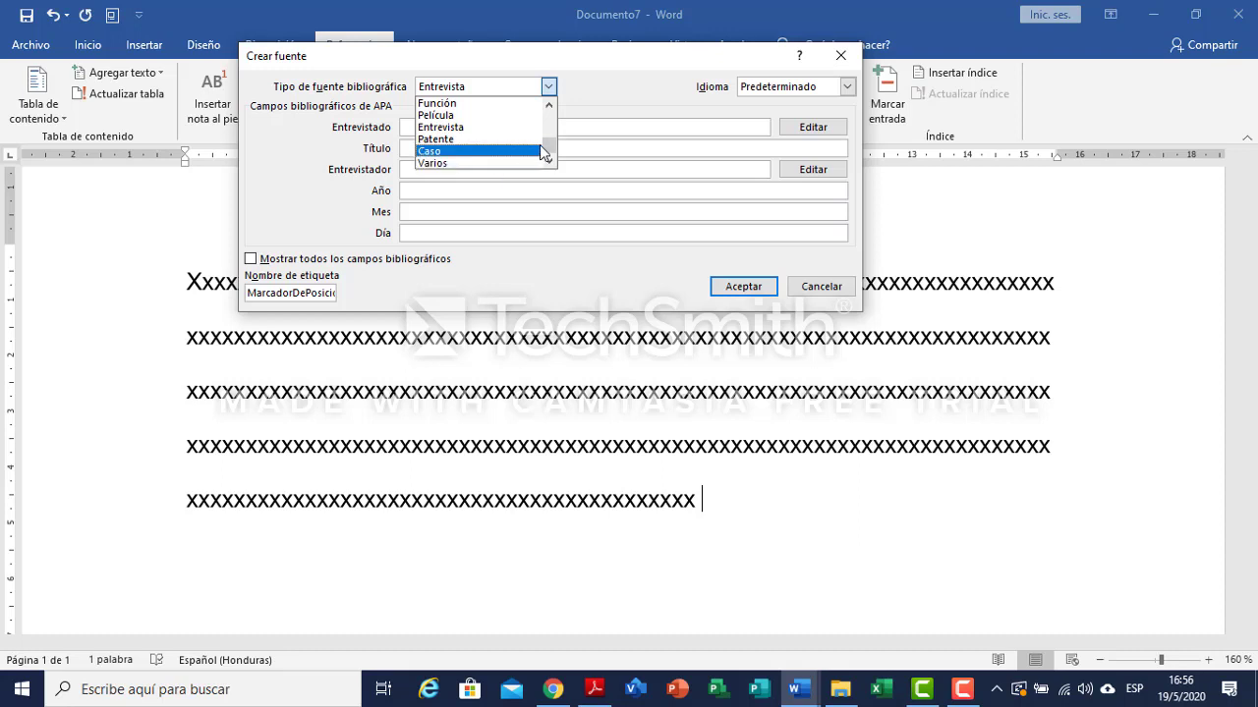
drag(547, 145, 547, 118)
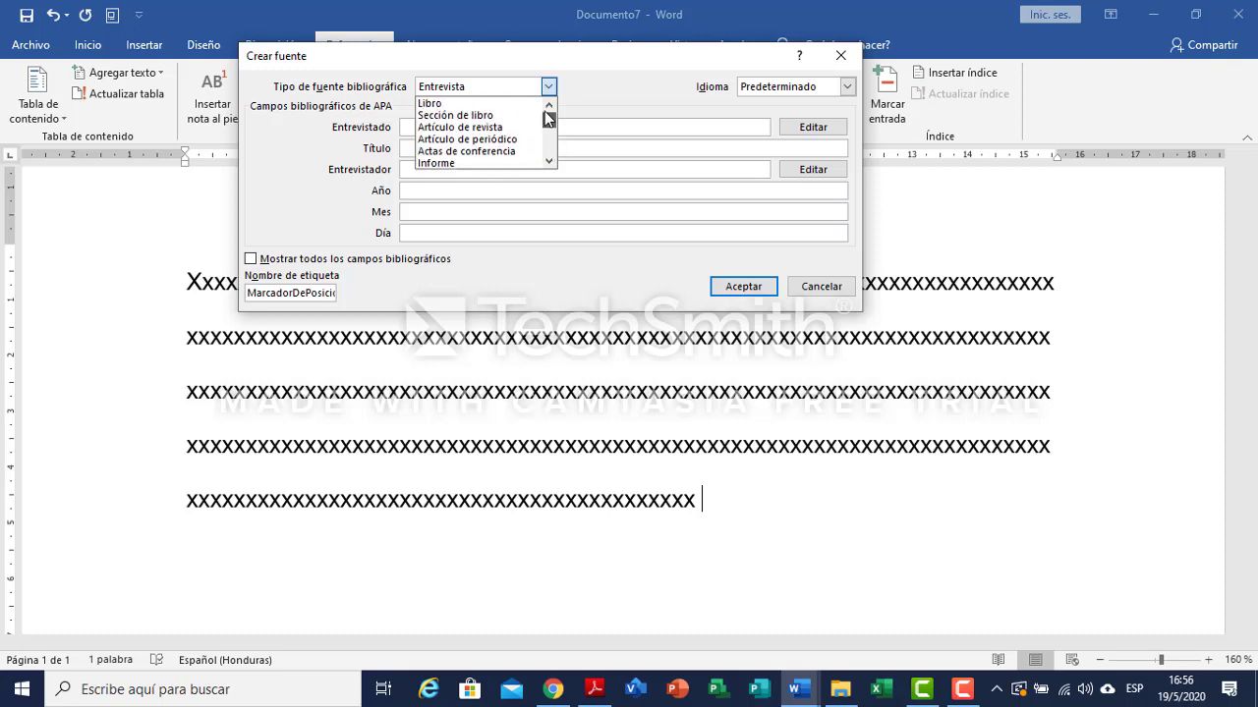
Set the source type to Libro with Autor corporativo left unchecked, then select the Autor field.
click(480, 104)
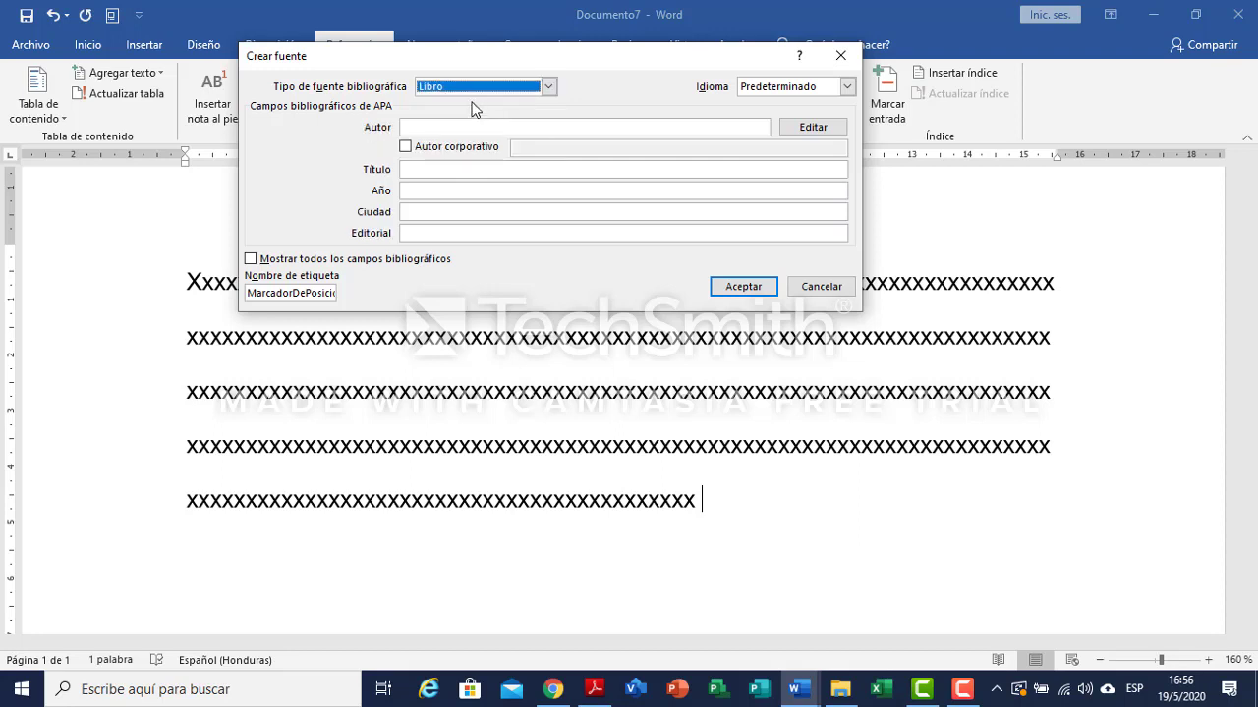
click(405, 147)
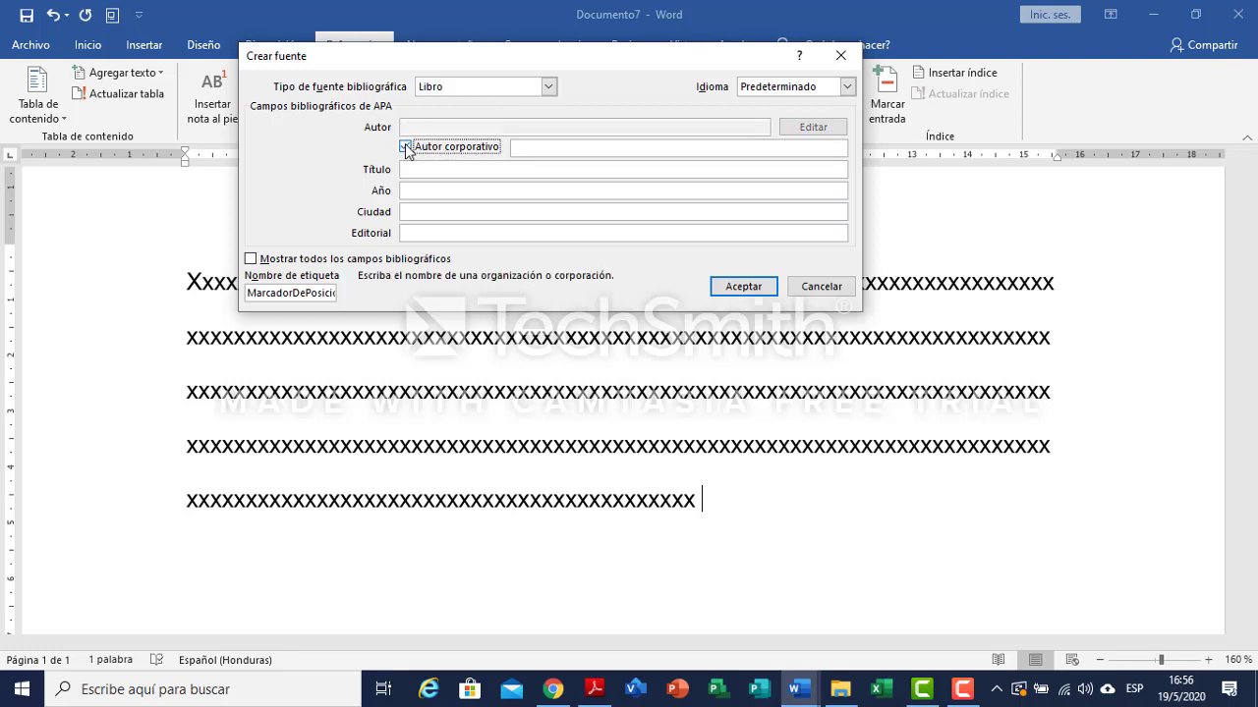
click(406, 147)
click(406, 148)
click(406, 147)
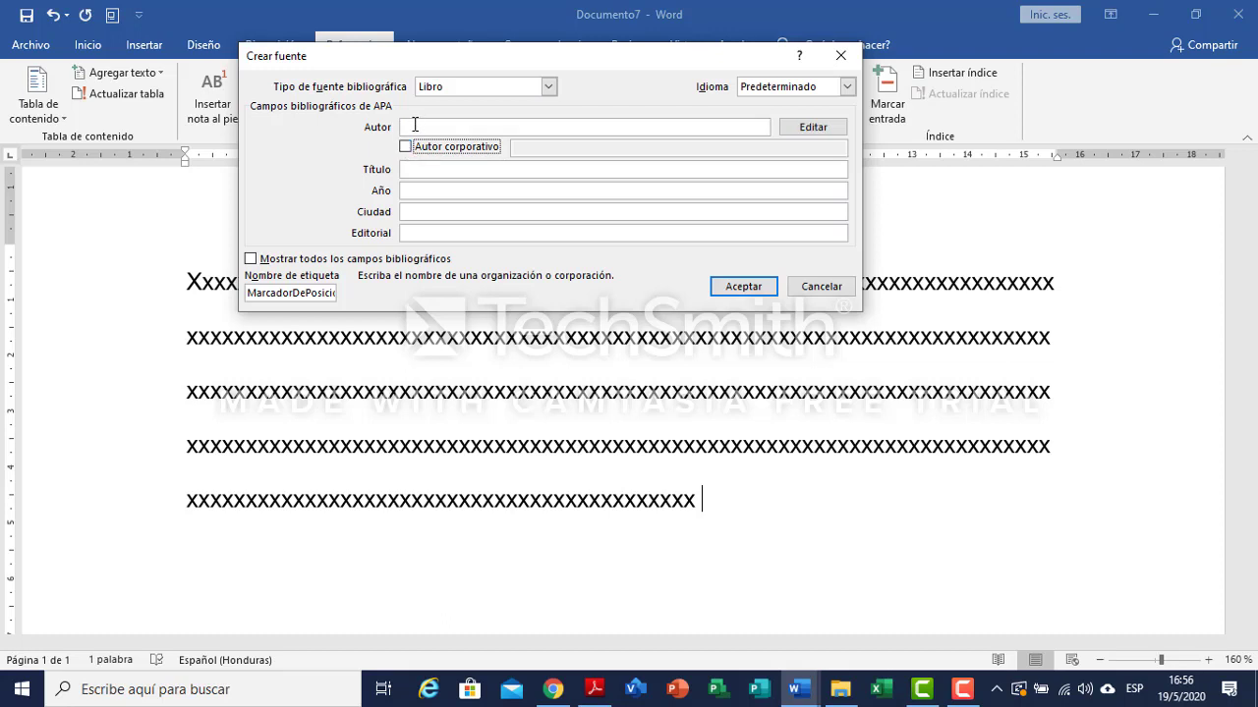
click(411, 125)
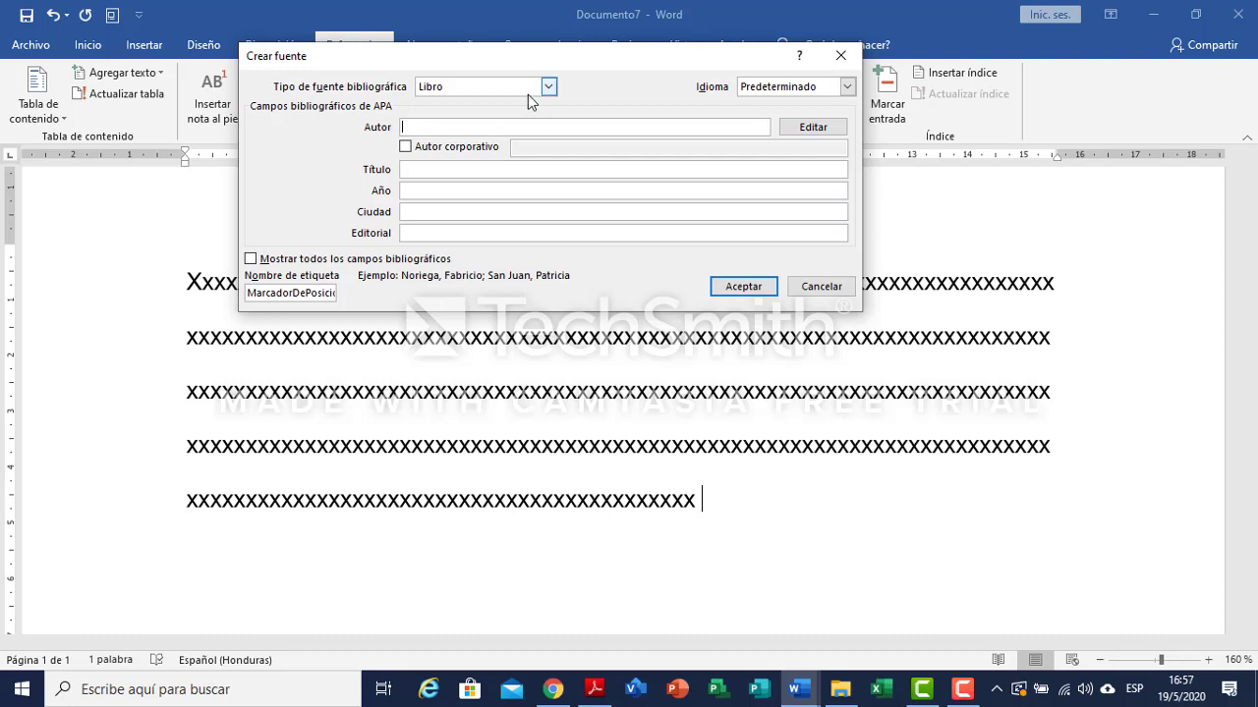
In Editar nombre, enter the first author's surnames, first and middle name, and add them.
click(803, 131)
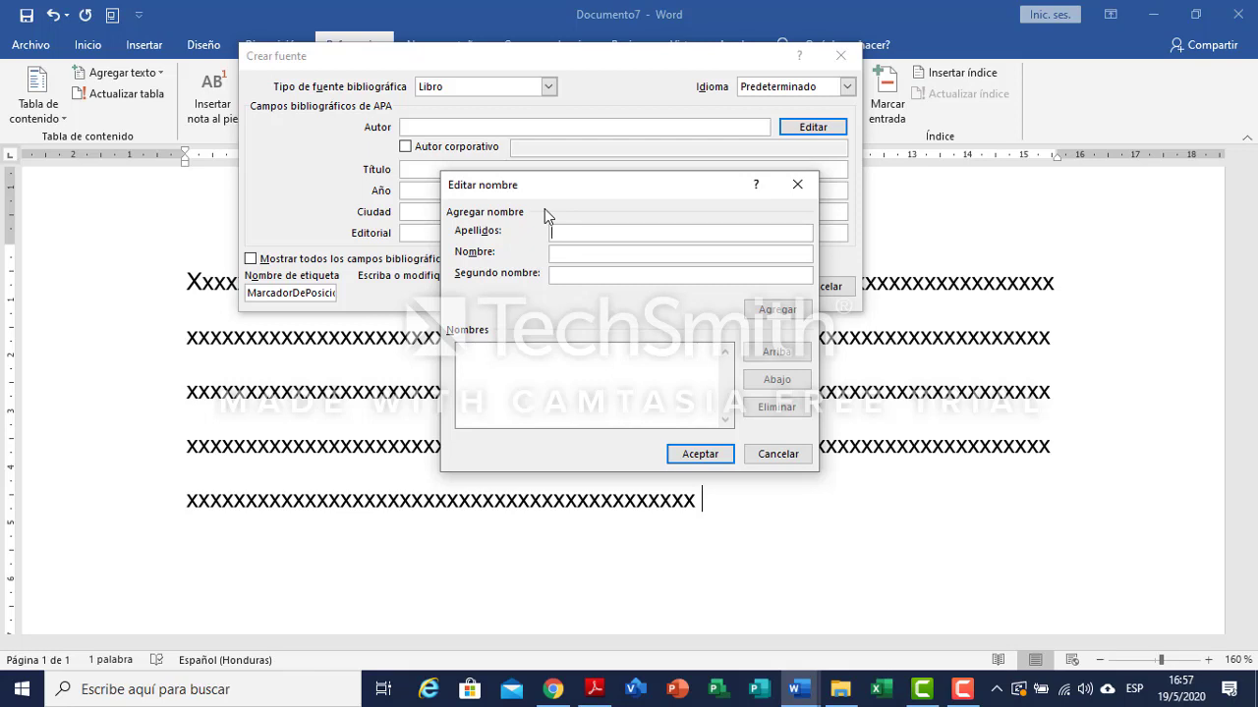
text(O)
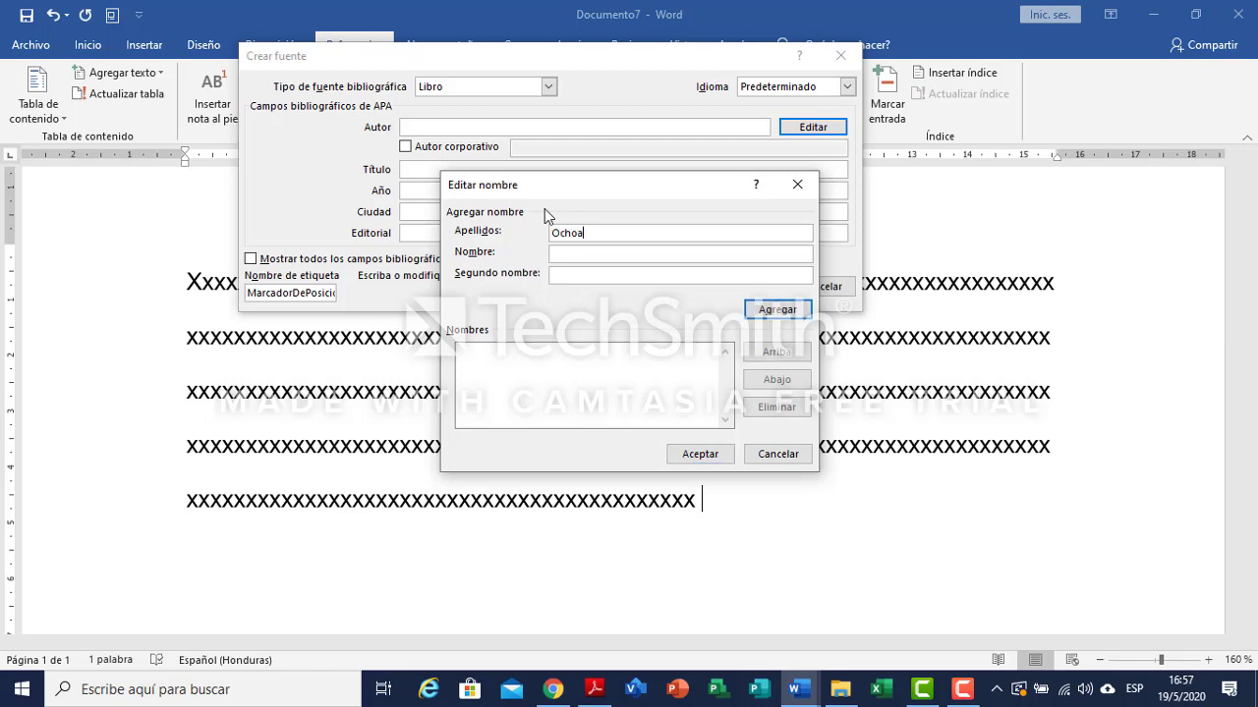
text(choa Cerva)
key(BackSpace)
text(antez)
click(588, 254)
text(Dani)
click(587, 273)
text(Oved)
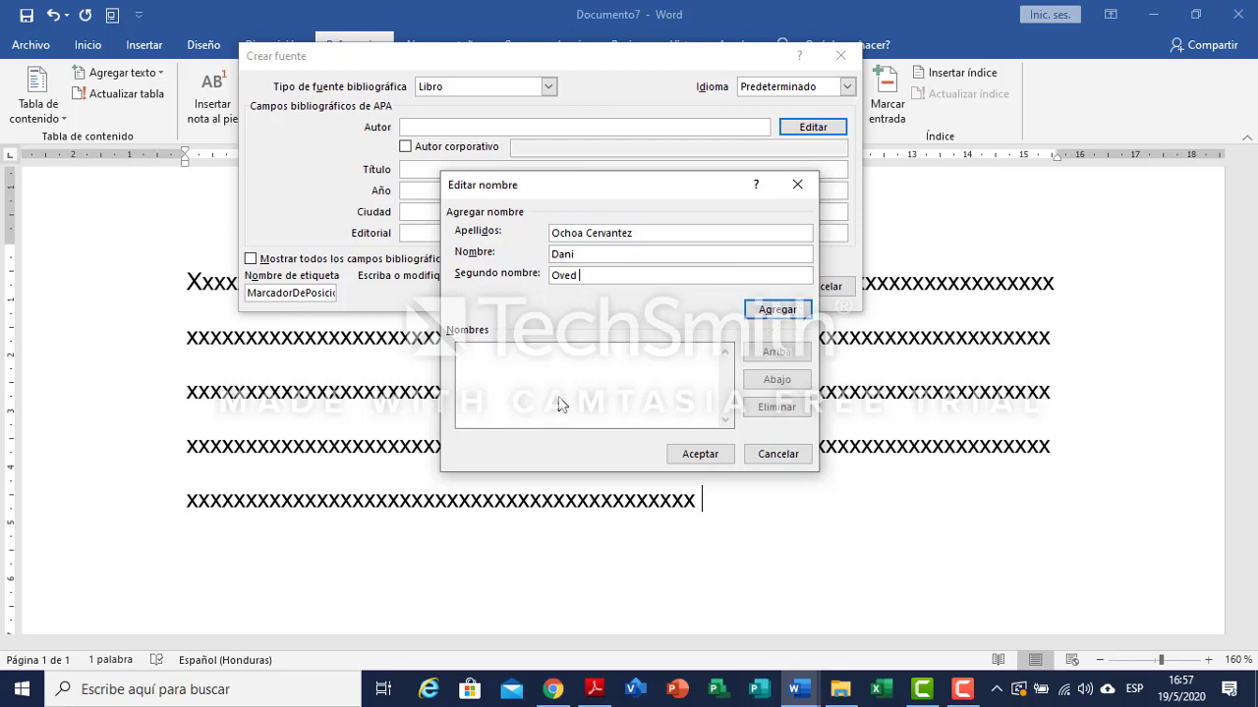
click(775, 310)
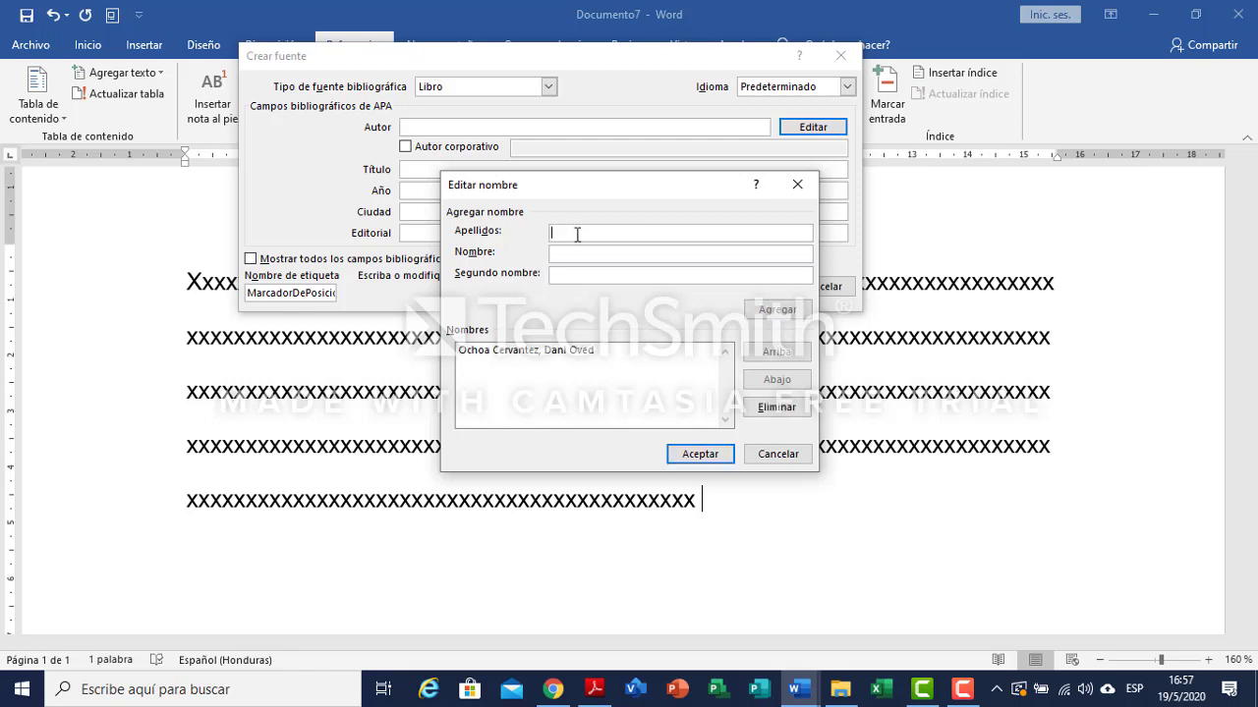
Add the second author's surnames, first and middle name, then confirm both authors.
text(Medina)
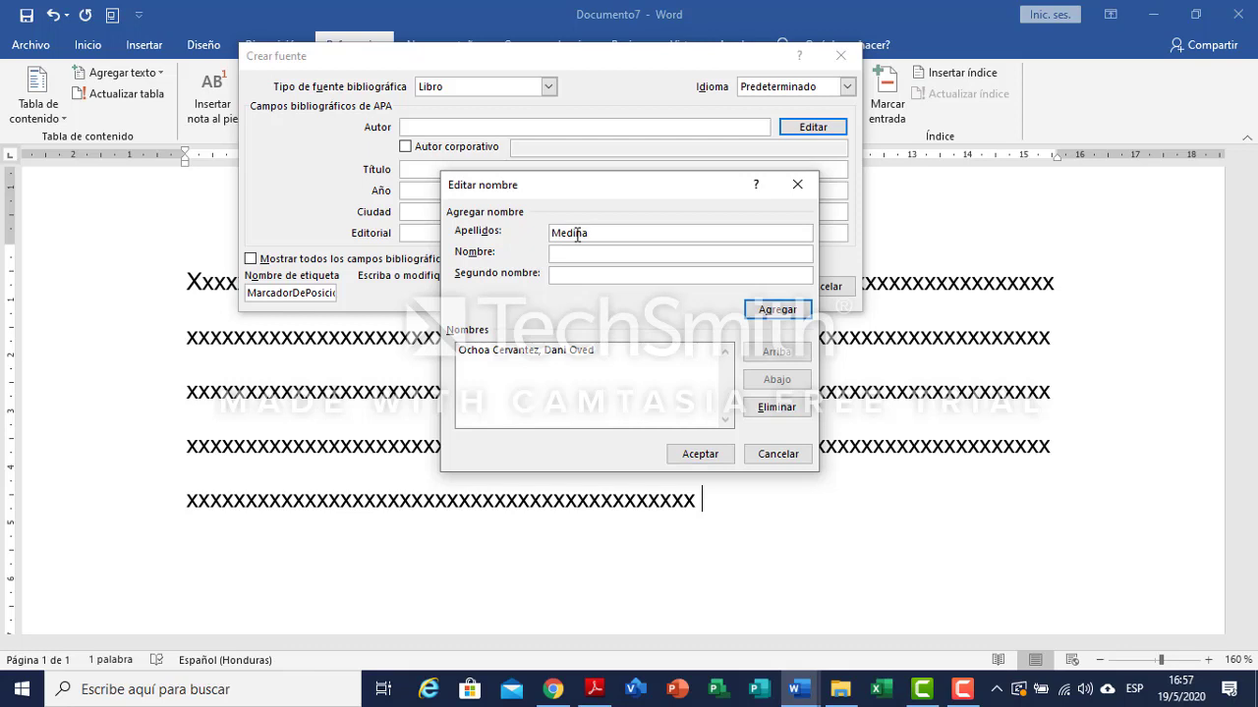
text( D)
key(BackSpace)
text(Moll)
text(na)
click(581, 255)
text(Daniel)
click(590, 276)
text(Alberto)
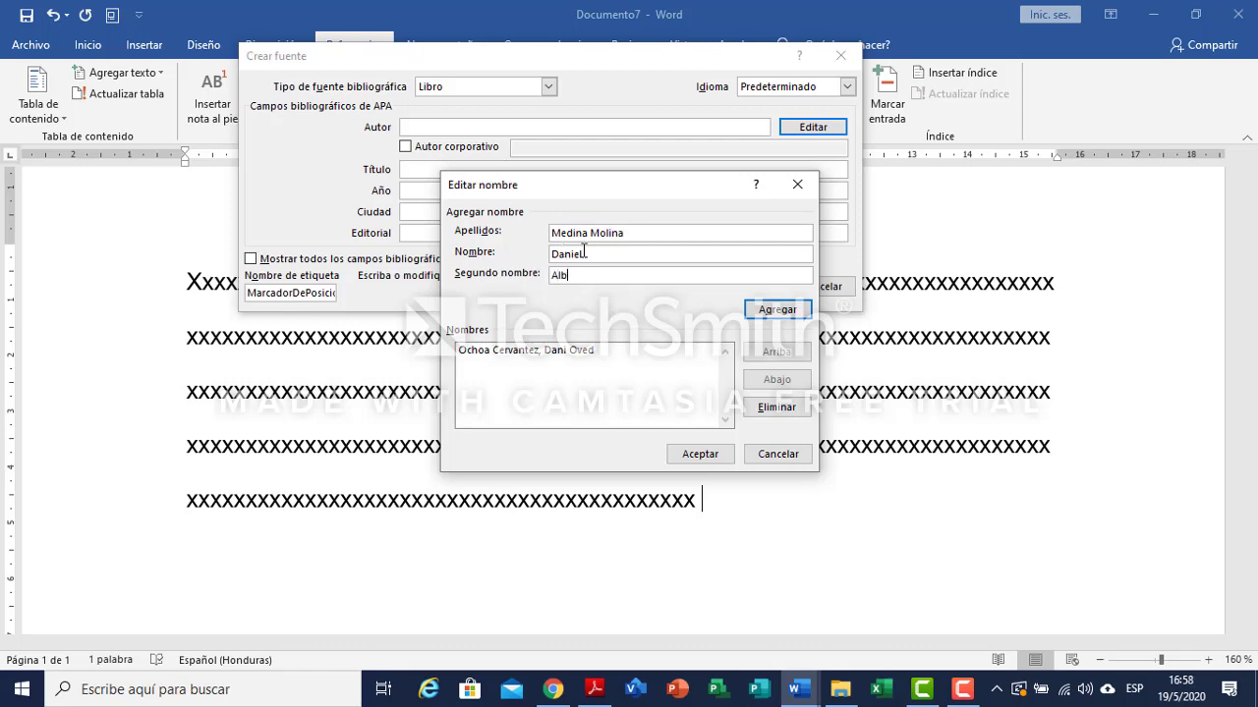
click(780, 308)
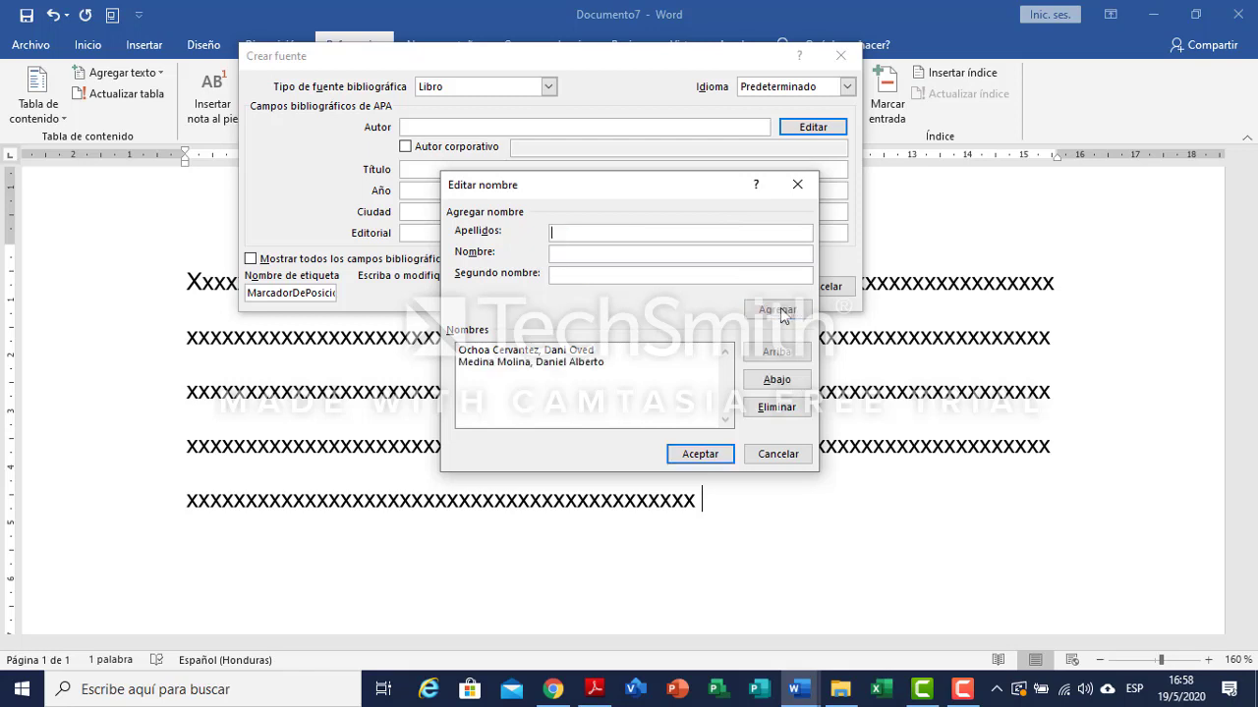
click(700, 456)
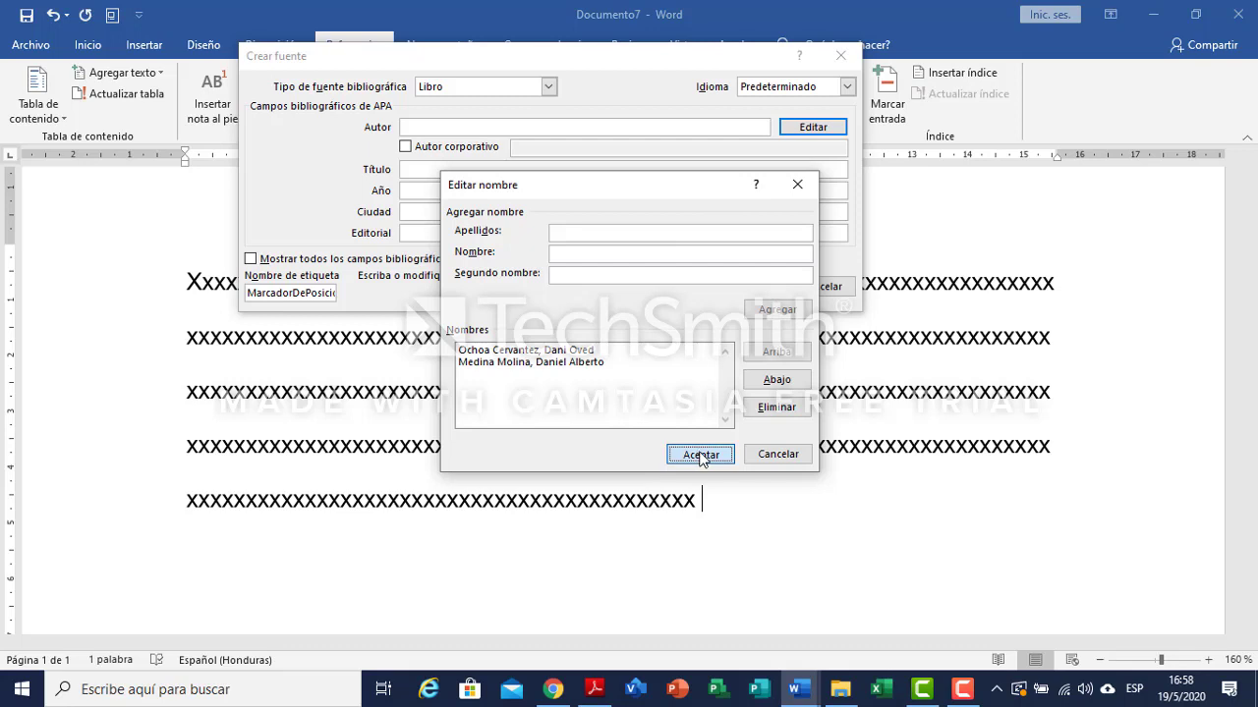
click(700, 456)
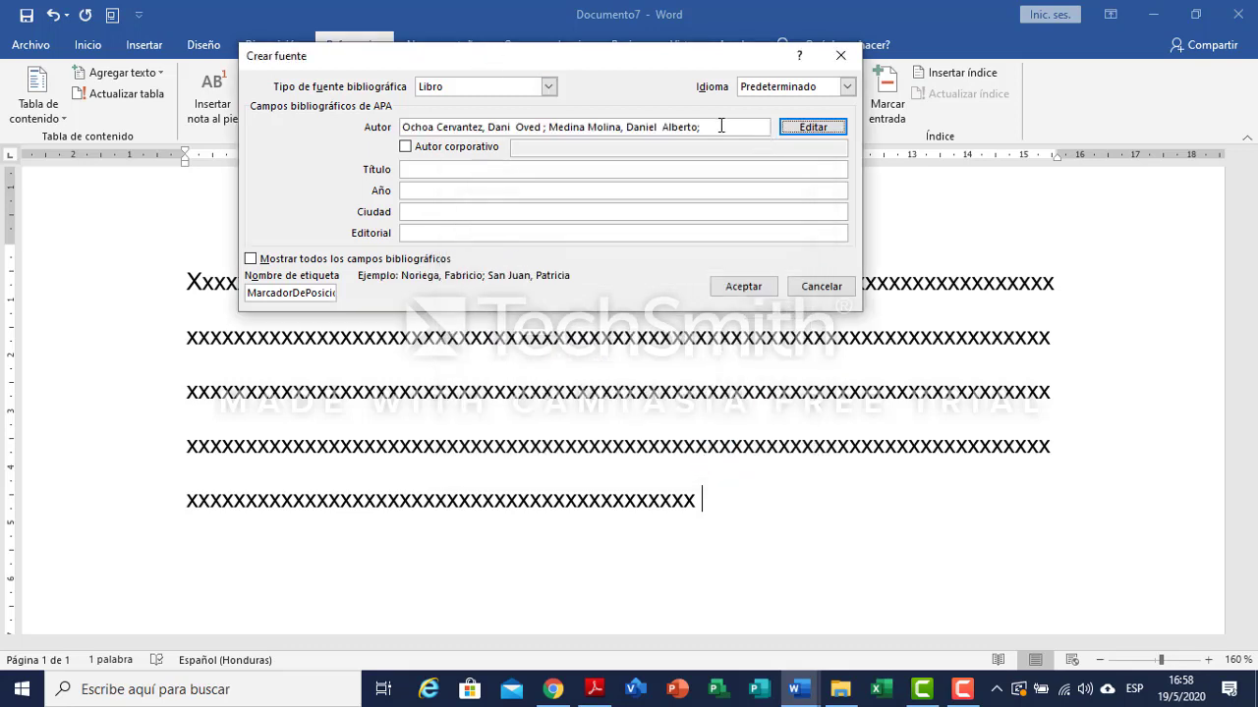
Enter the book title 'Las finanzas coorporativas'.
drag(721, 125, 390, 134)
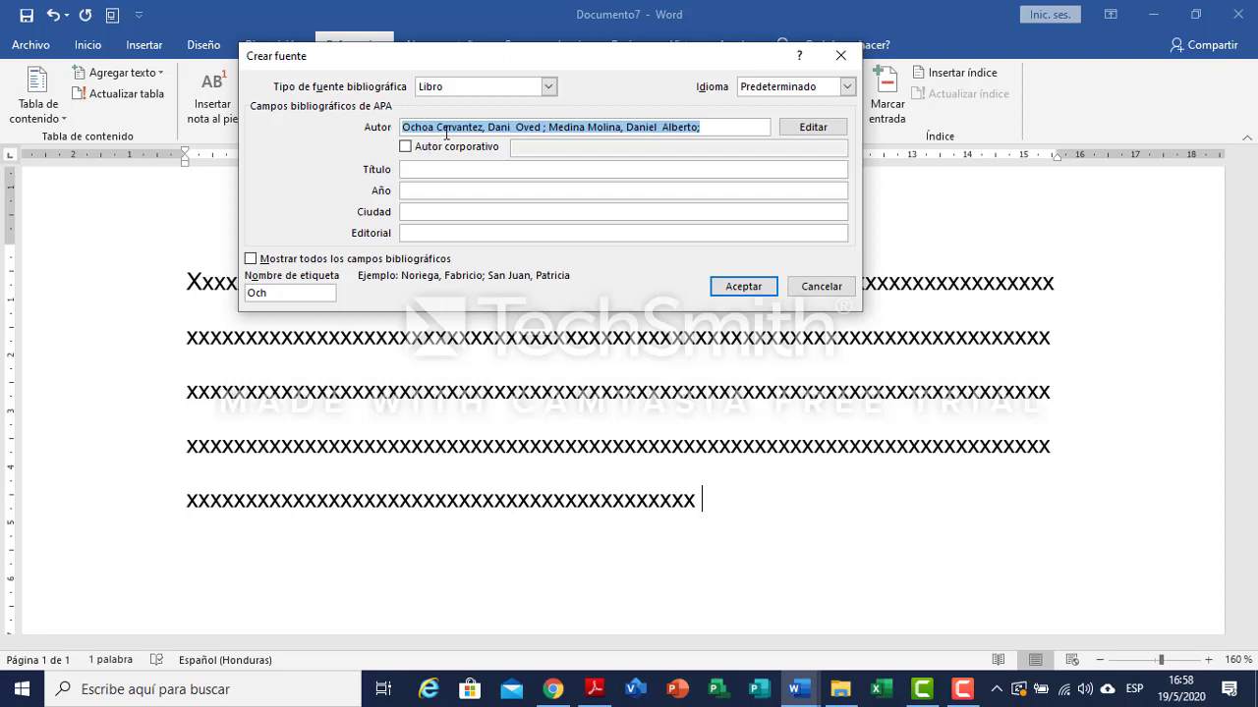
click(718, 126)
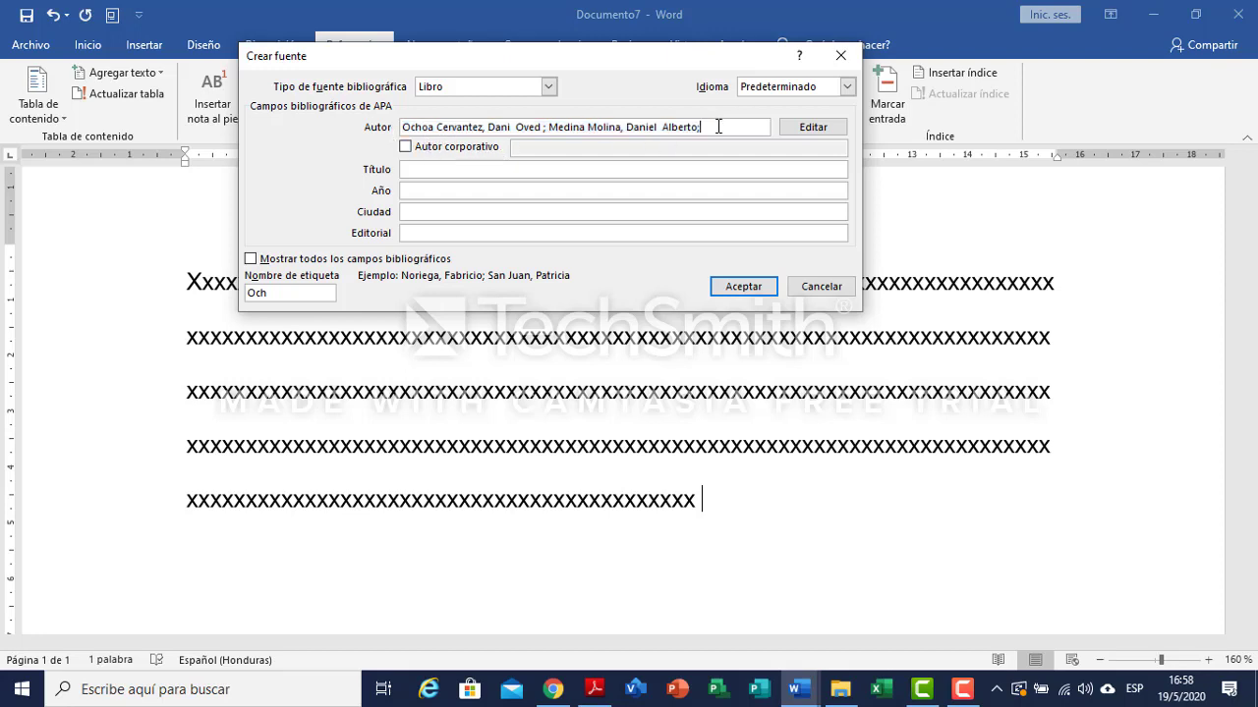
click(418, 169)
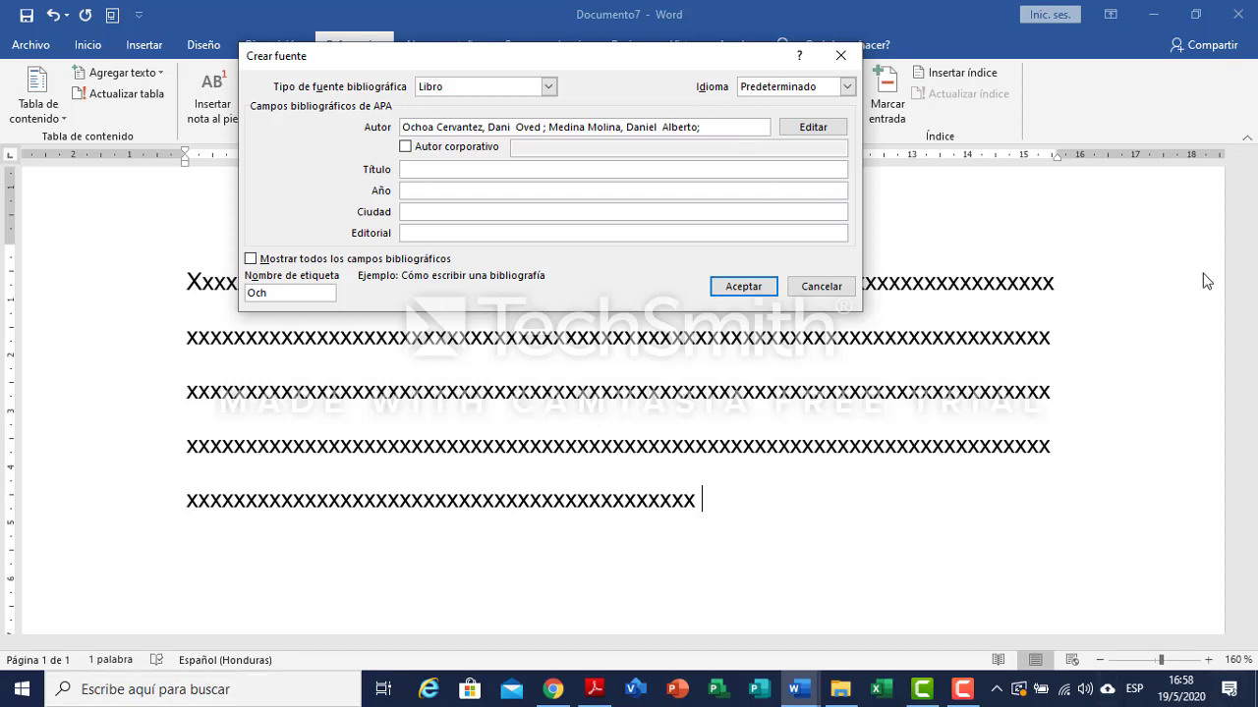
text(Las finanzas coorporativas)
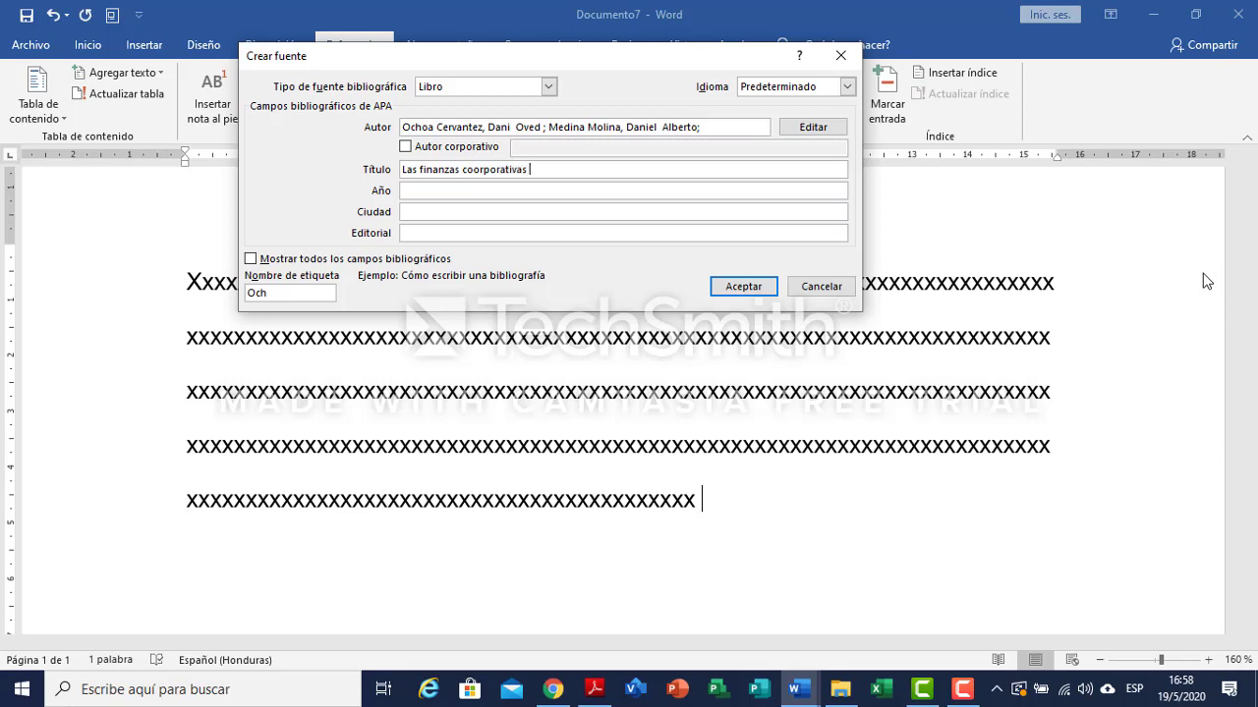
Fill in year 2019, city Siguatepeque and publisher Guaymuras.
click(441, 192)
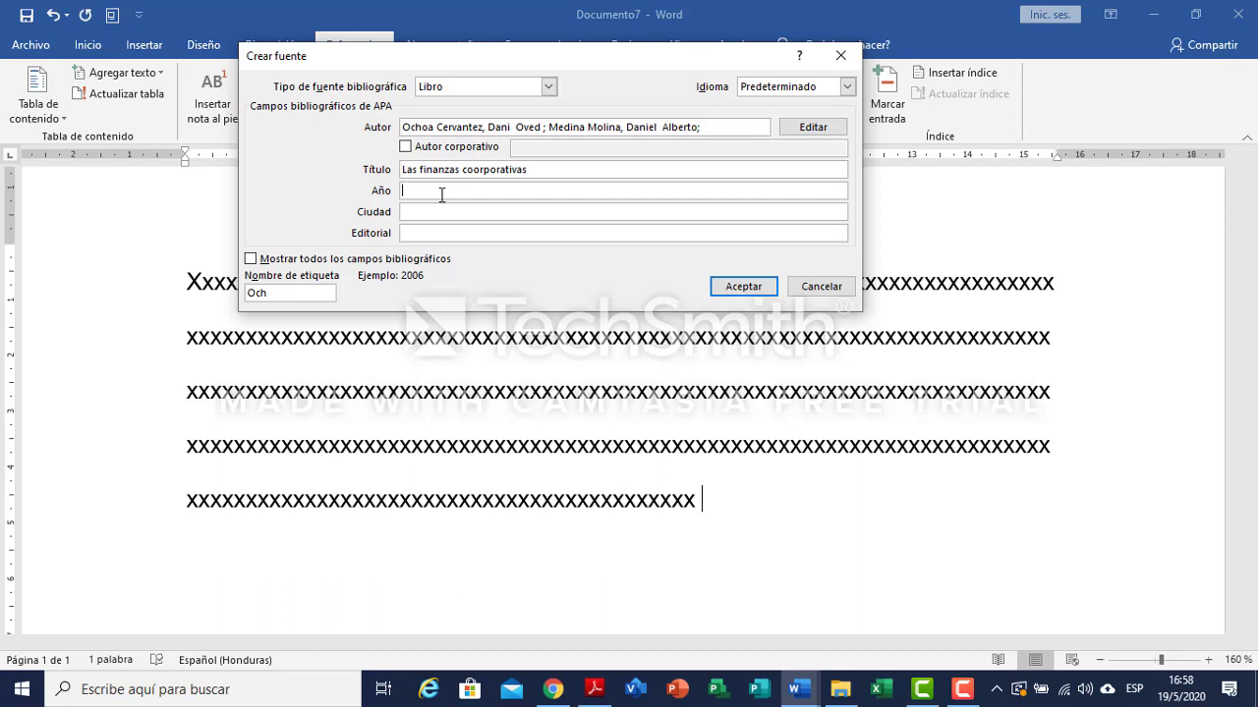
text(202)
key(BackSpace)
text(19)
text(Siguatepeque)
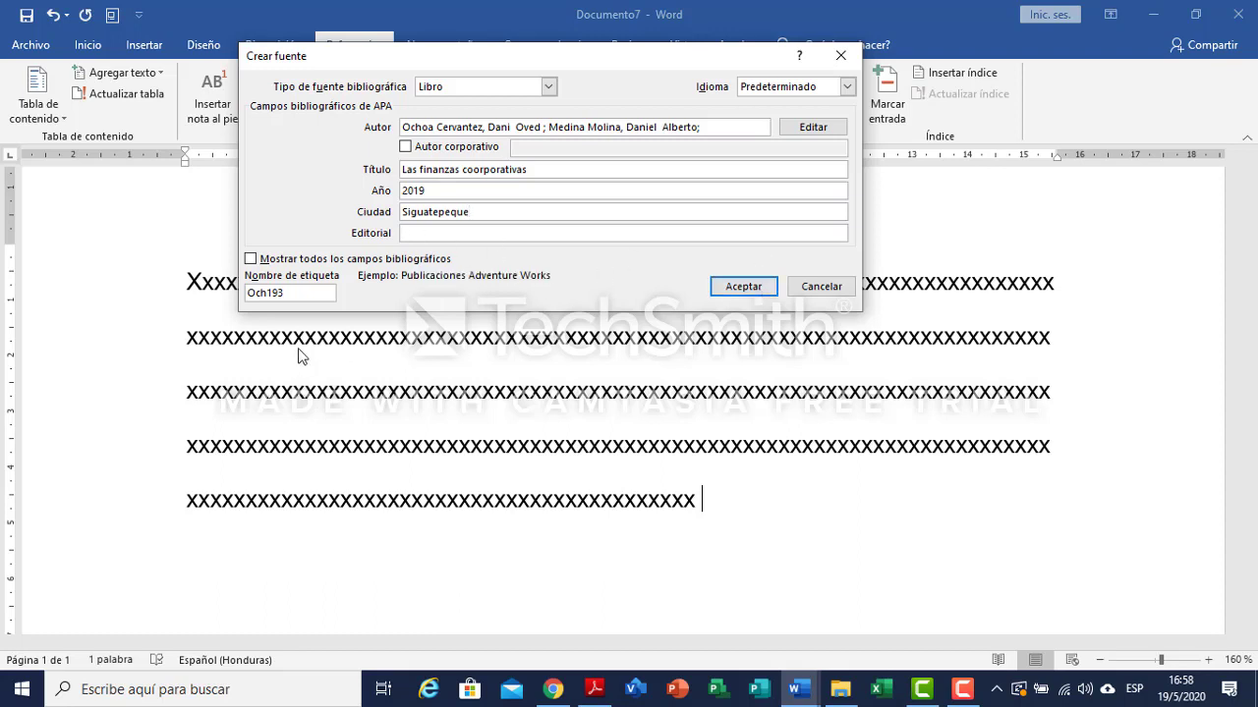
text(Guaymuras)
Show all bibliography fields, review the completed Libro source, and accept it.
click(251, 259)
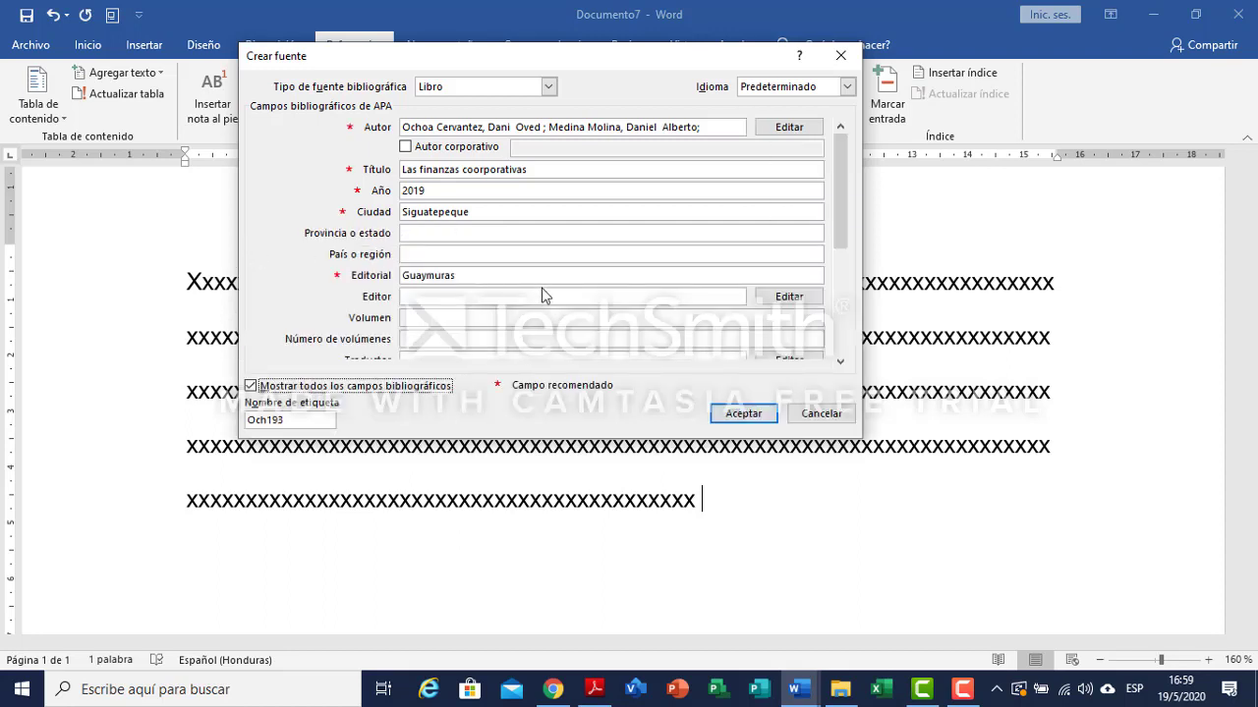
drag(836, 237, 848, 157)
drag(842, 195, 850, 171)
drag(844, 176, 858, 148)
click(414, 235)
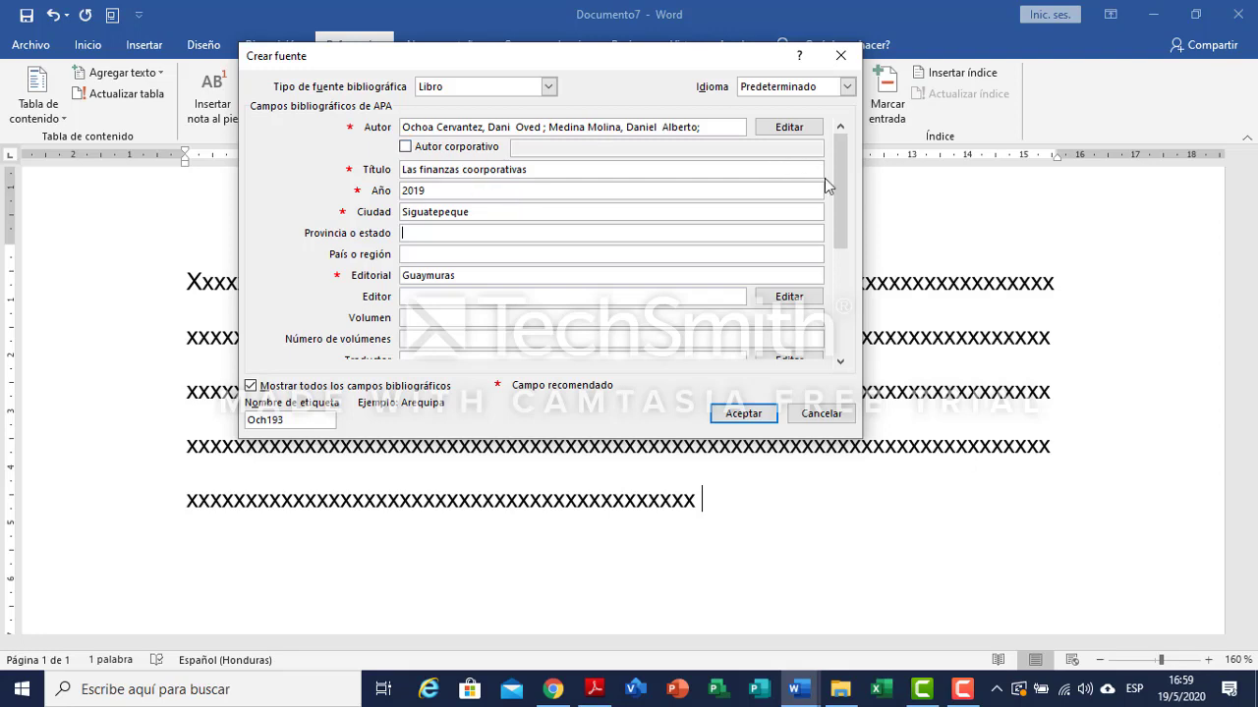
drag(842, 197, 840, 155)
click(751, 418)
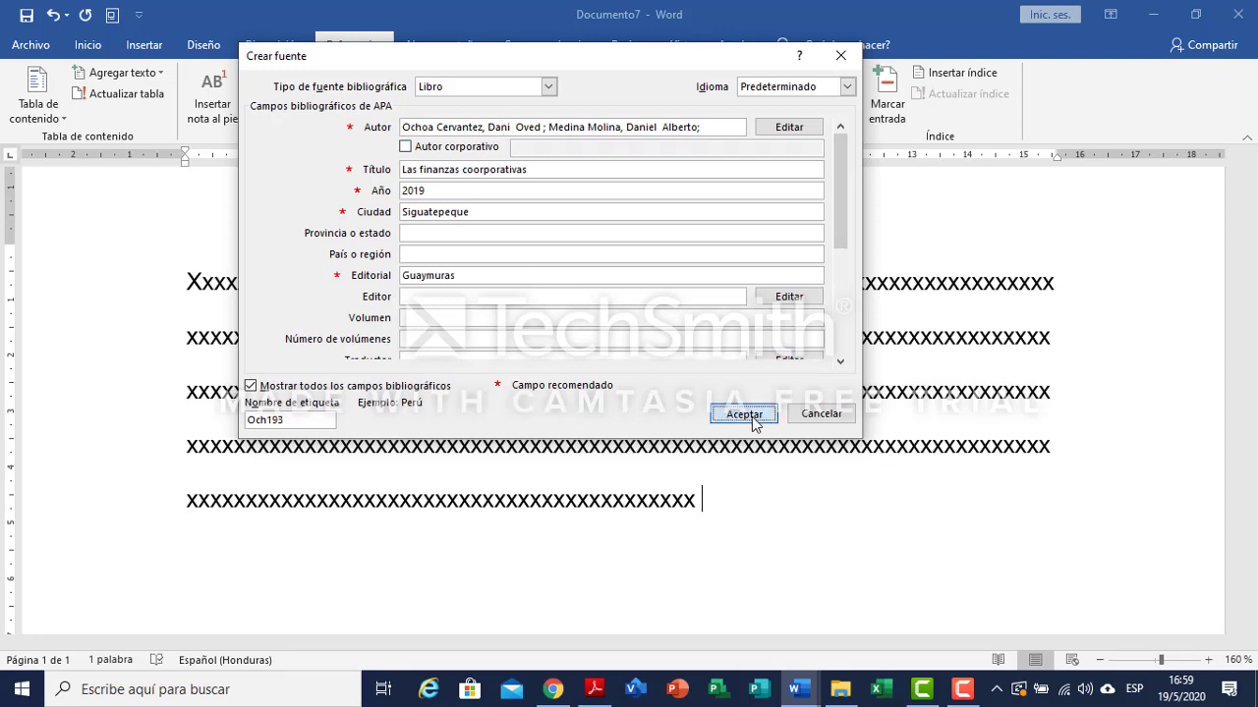
Add a period after the inserted APA citation and start a new line.
scroll(751, 417, down, 5)
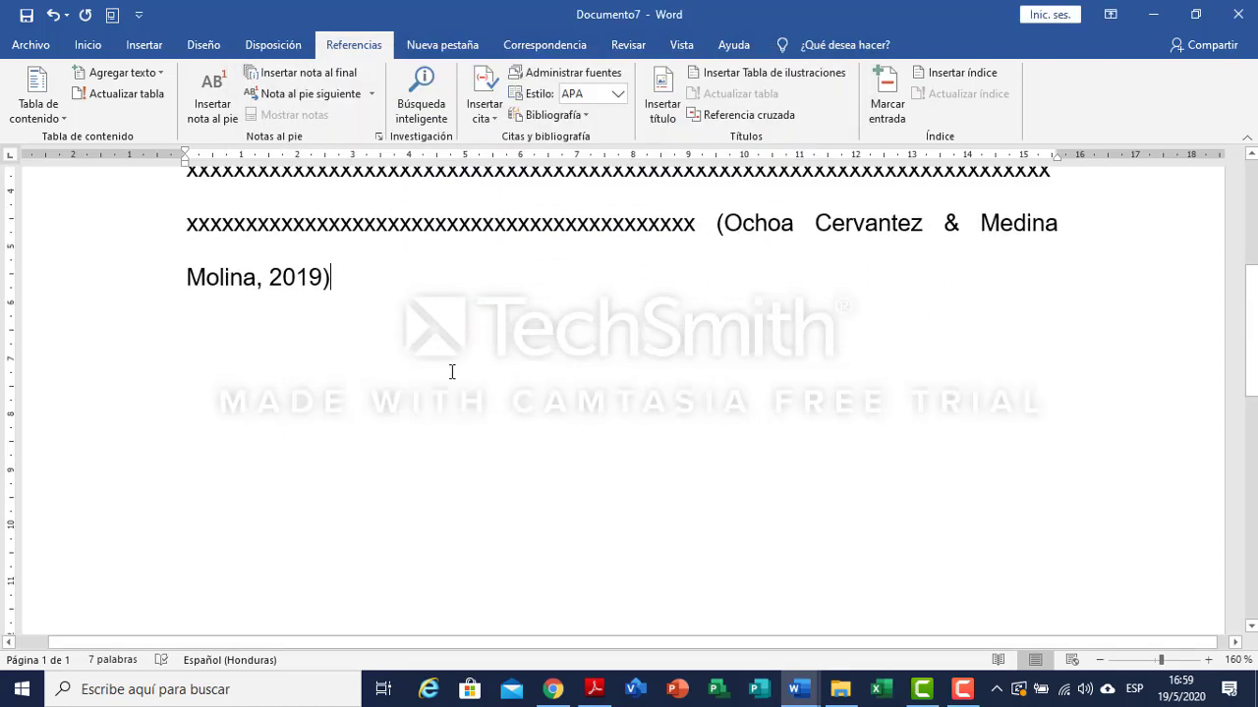
scroll(800, 393, up, 1)
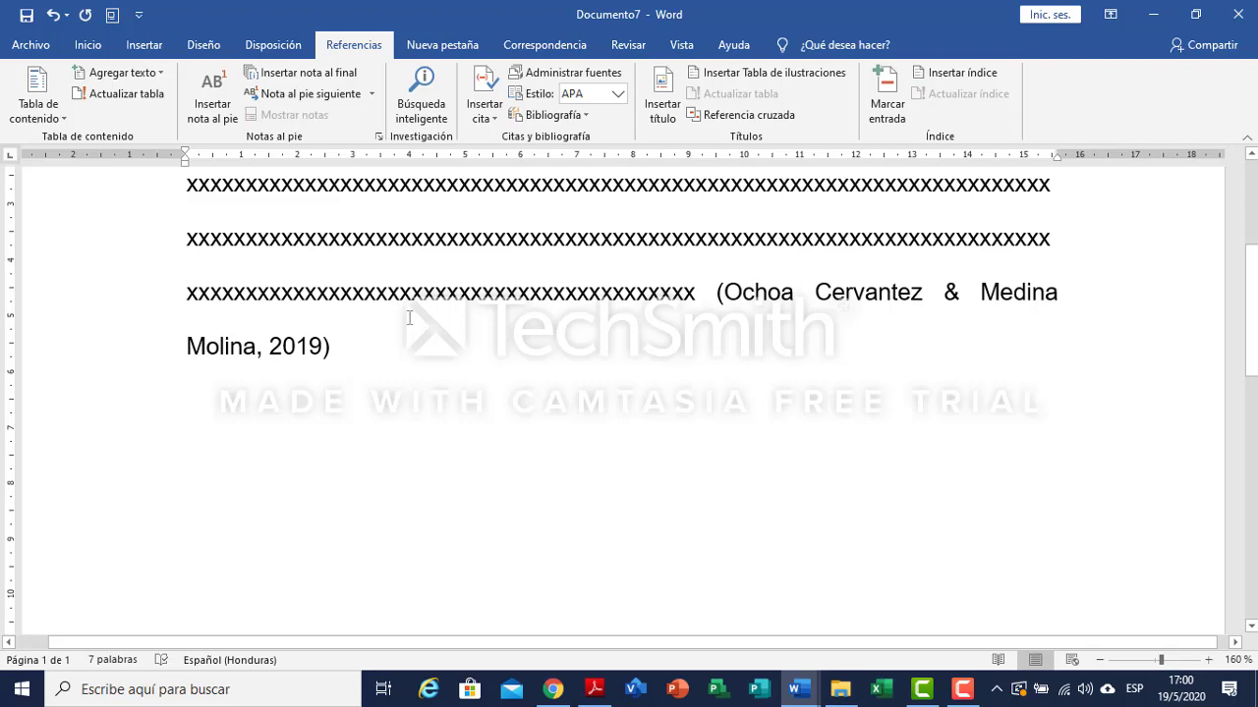
text(.)
scroll(506, 306, up, 1)
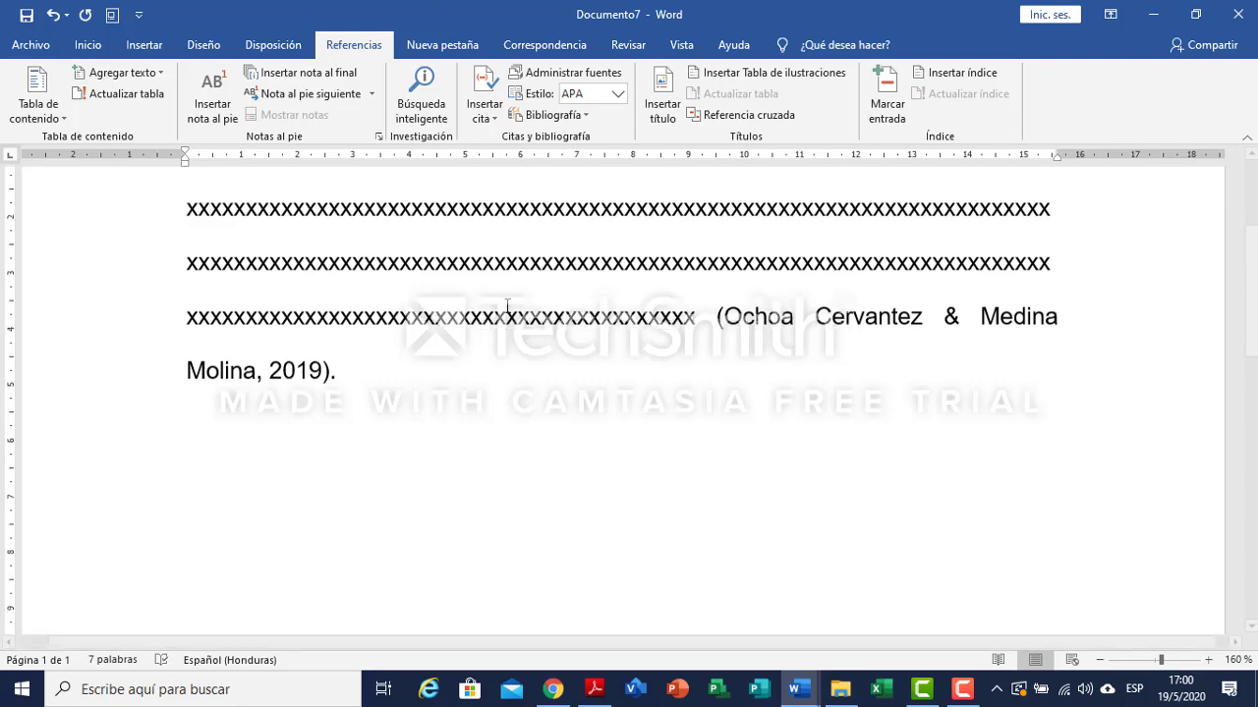
scroll(507, 306, up, 2)
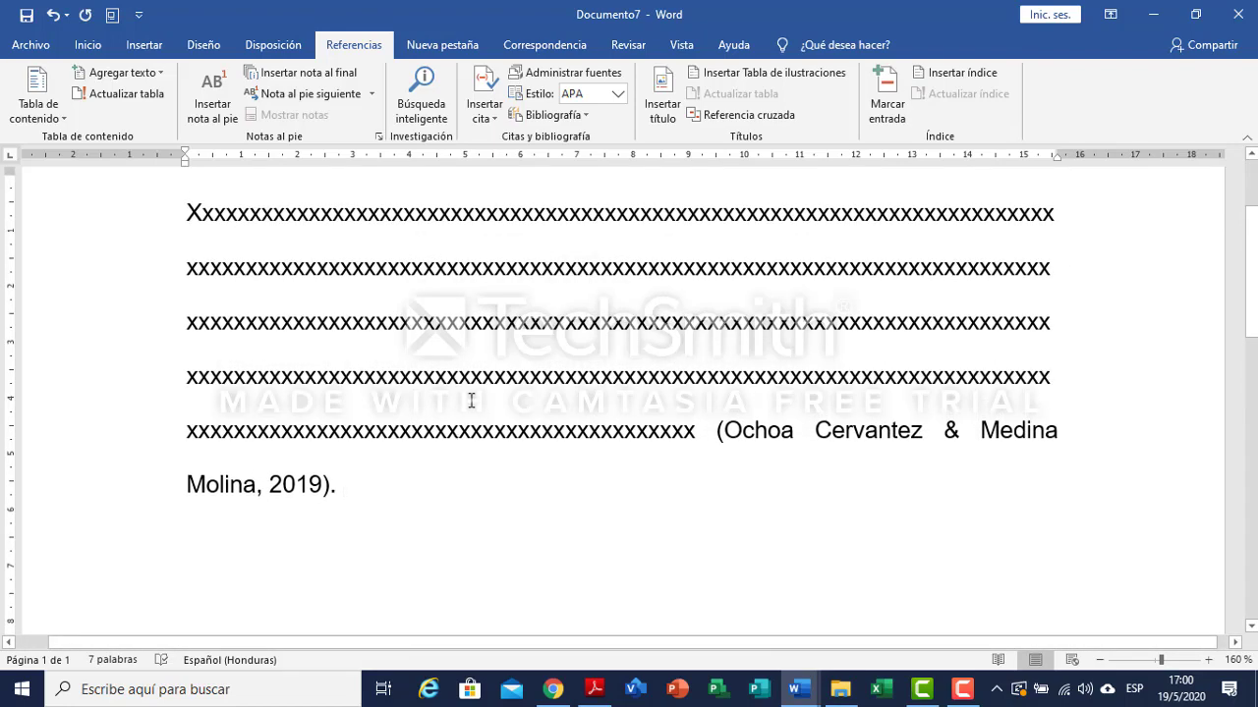
scroll(472, 398, down, 4)
scroll(472, 393, up, 3)
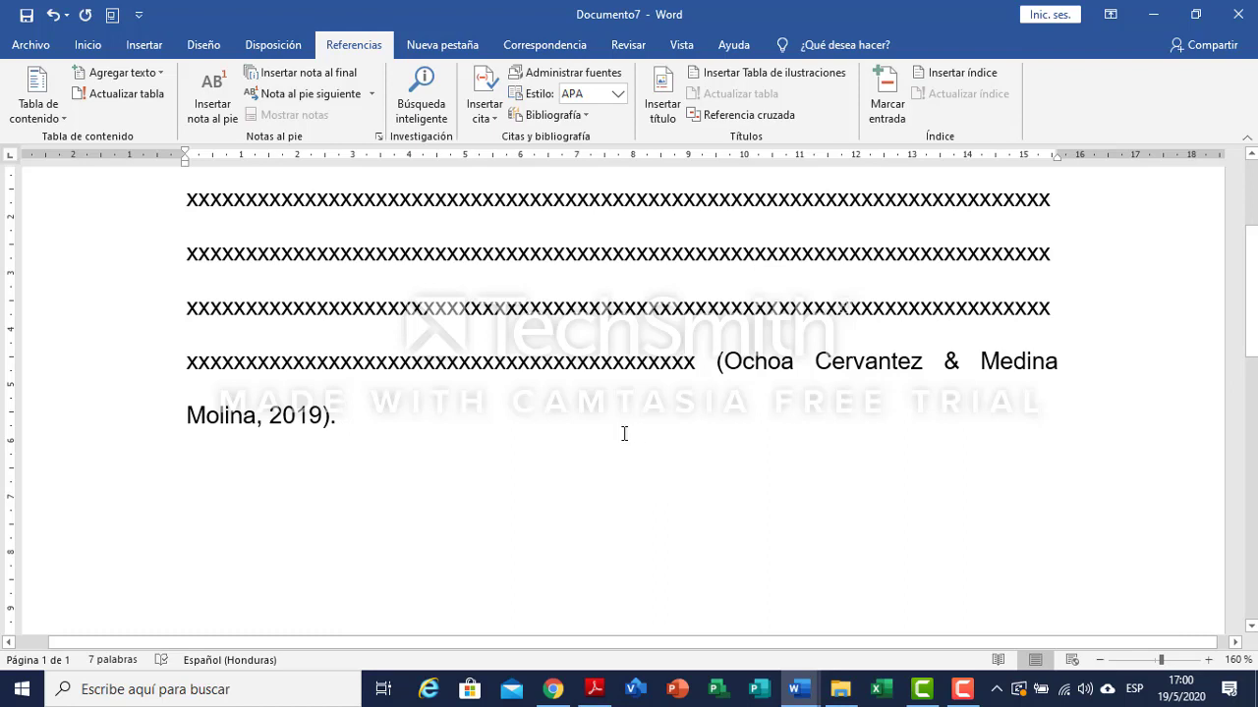
scroll(624, 433, down, 3)
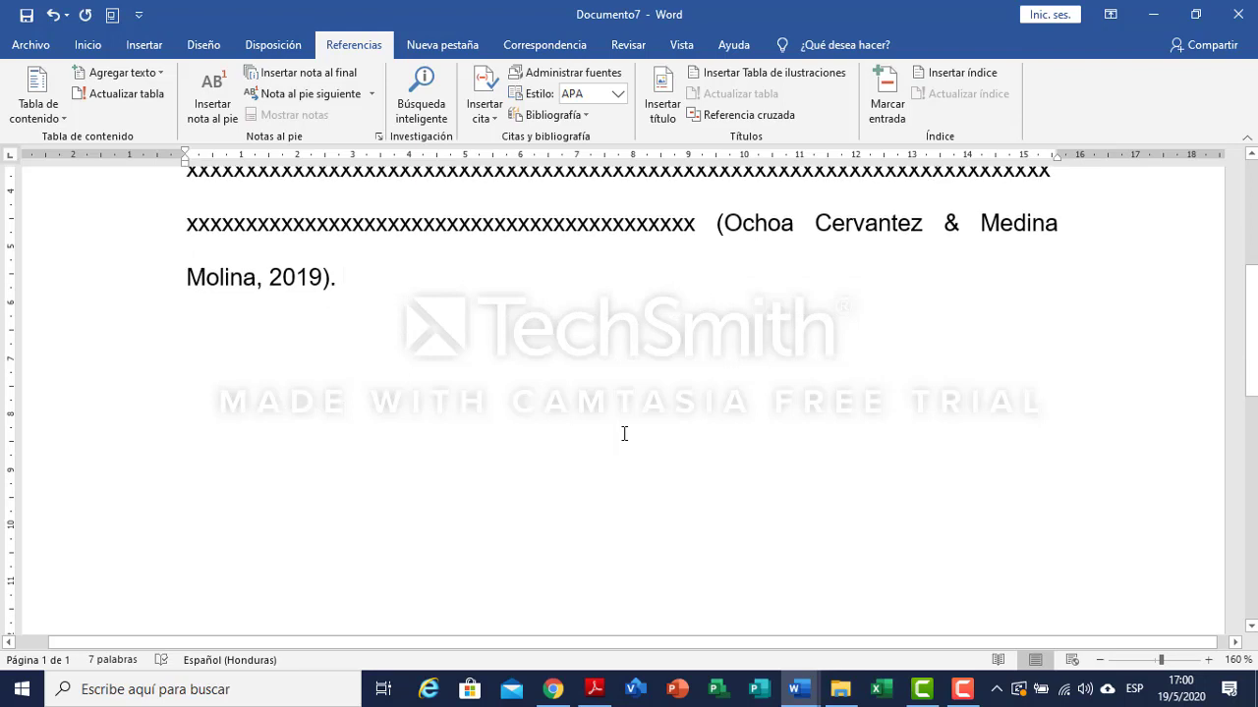
key(Return)
key(Return)
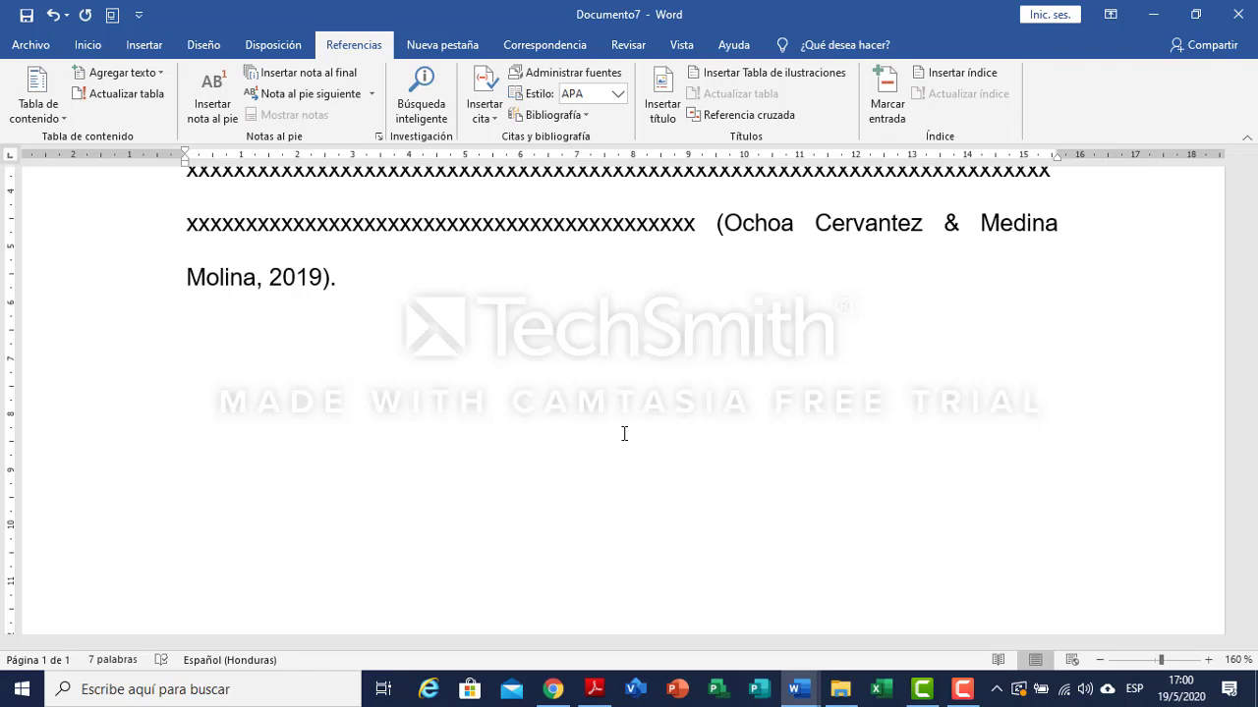
Type a centred 'Bibliografía' heading, fix its accent, add a left-aligned empty line, and open the bibliography layouts.
text(Bibliografia)
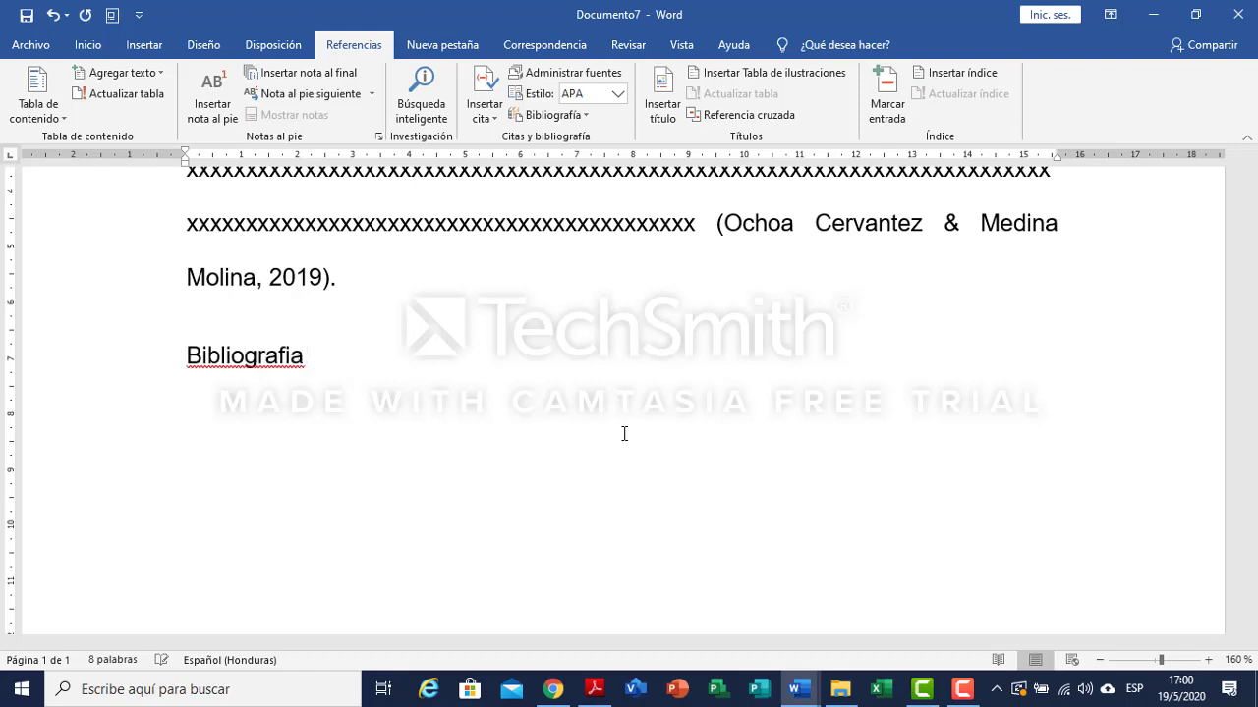
key(ctrl+t)
right_click(623, 355)
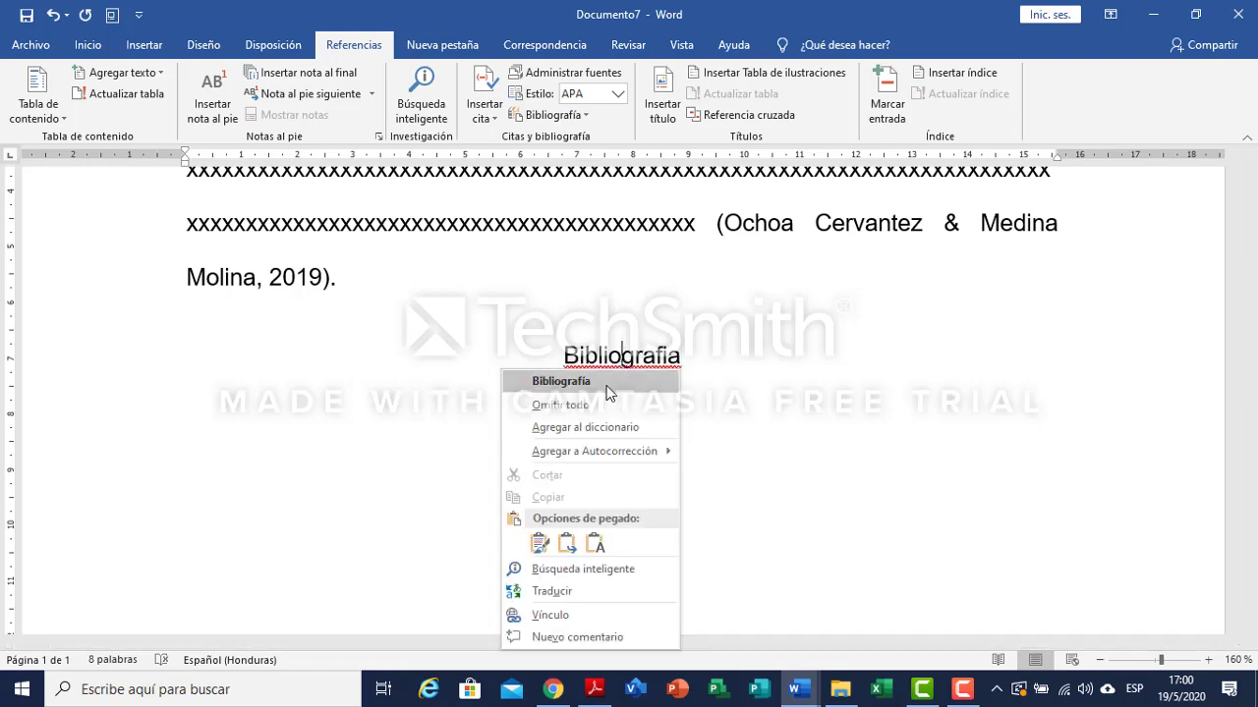
click(469, 380)
key(Return)
key(ctrl+q)
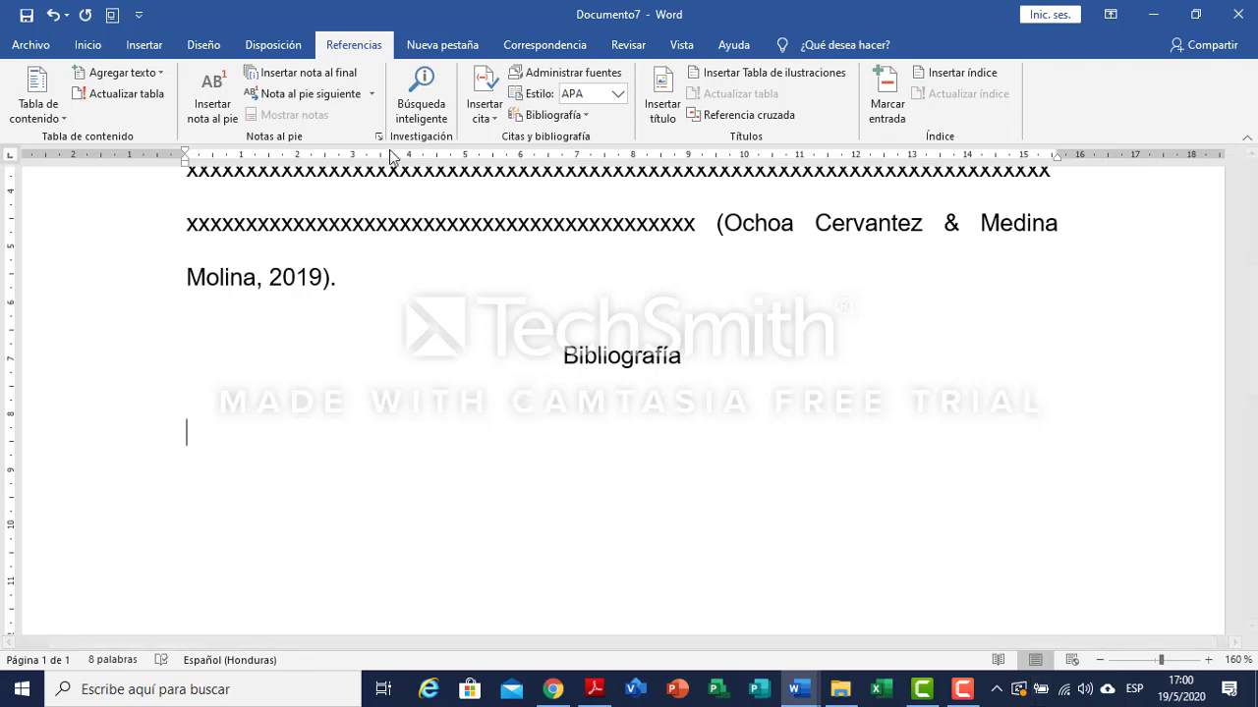
click(565, 116)
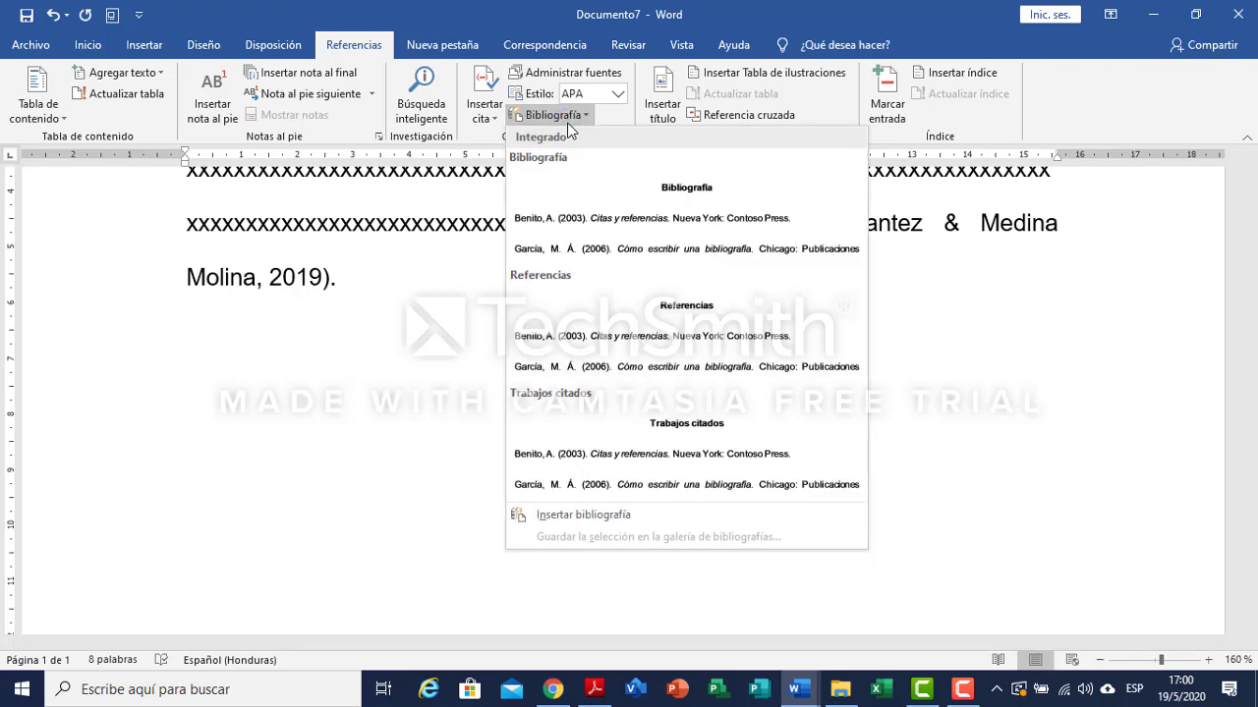
Insert the automatic Bibliografía gallery item listing the 2019 book Las finanzas coorporativas.
click(629, 253)
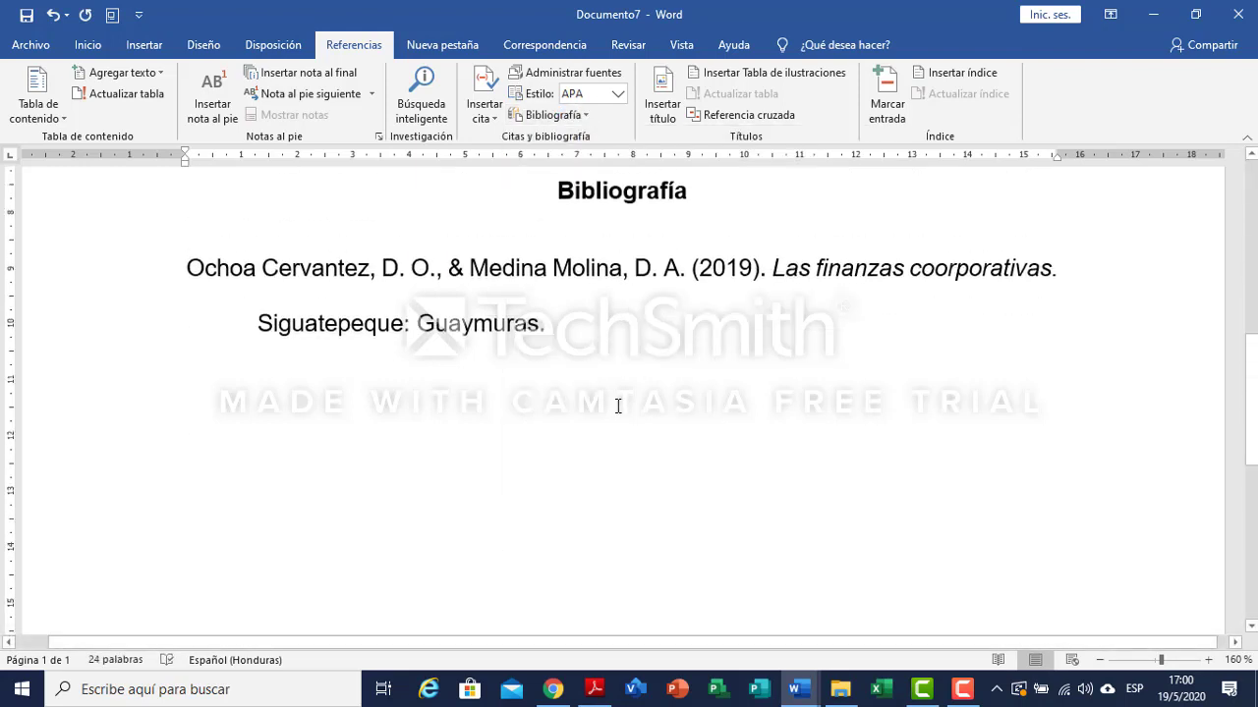
scroll(617, 407, up, 1)
scroll(828, 364, down, 1)
click(642, 520)
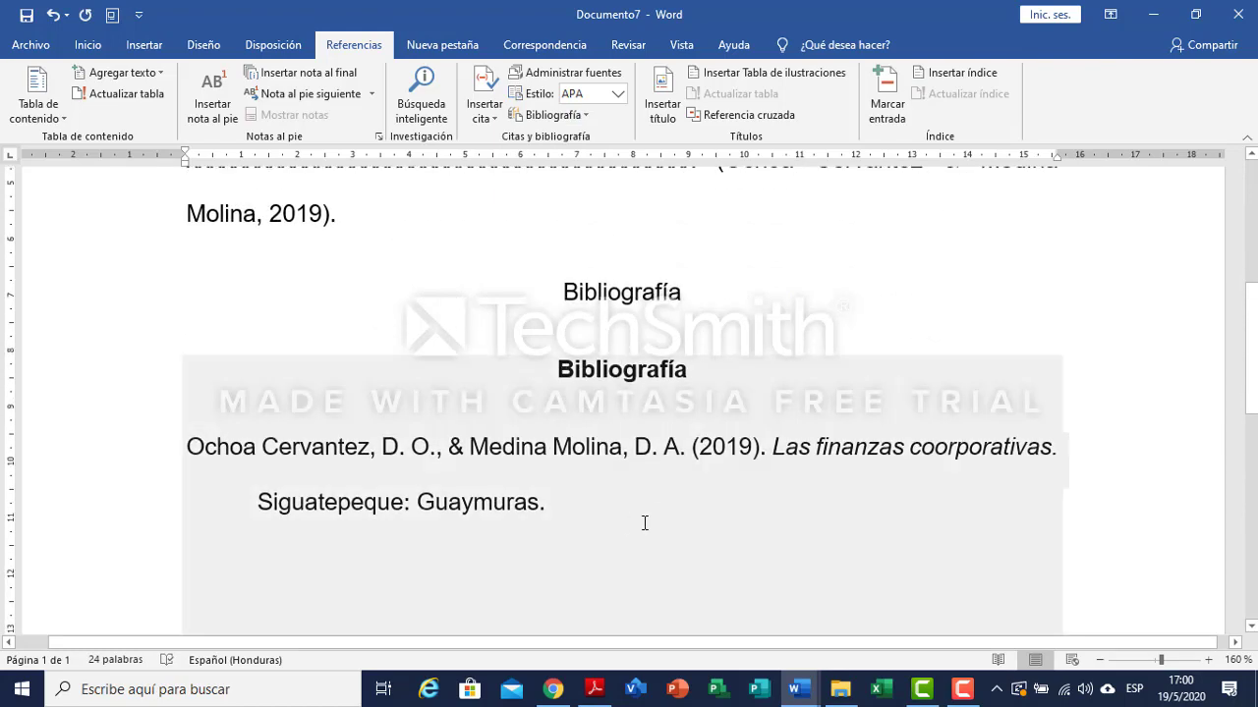
Delete the hand-typed Bibliografía heading and add a blank line above the bibliography.
click(852, 309)
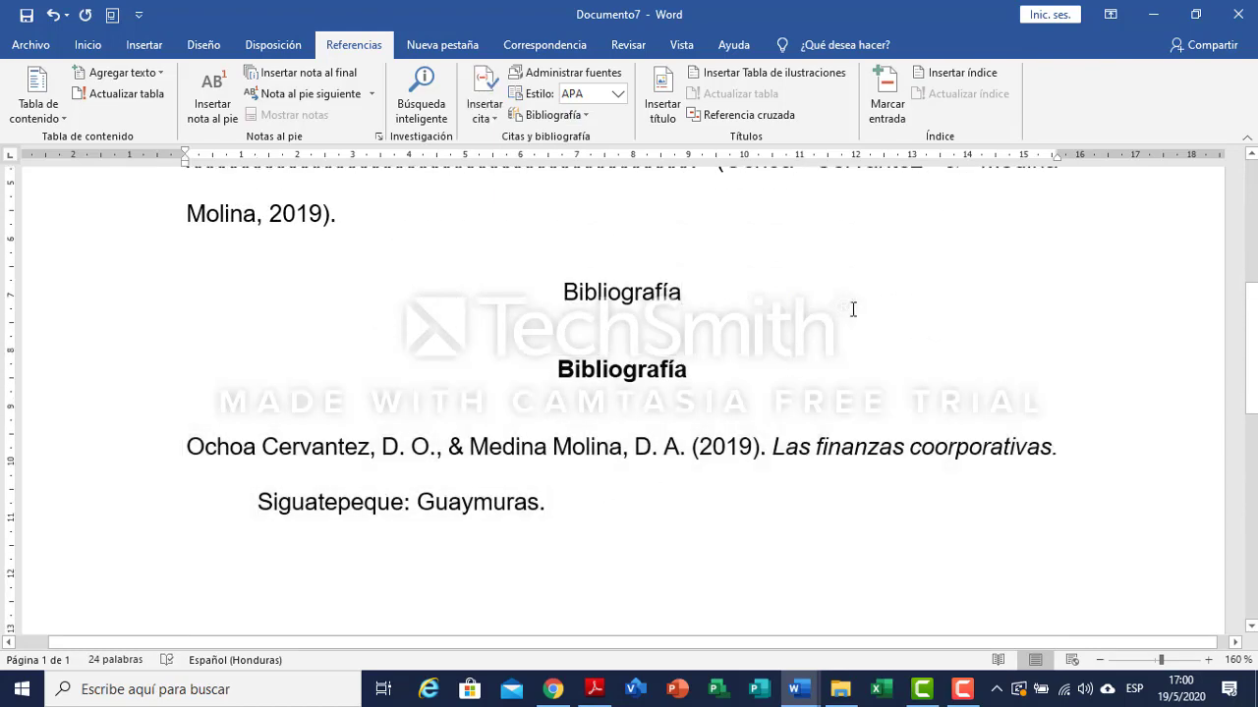
scroll(853, 309, up, 1)
scroll(825, 315, down, 3)
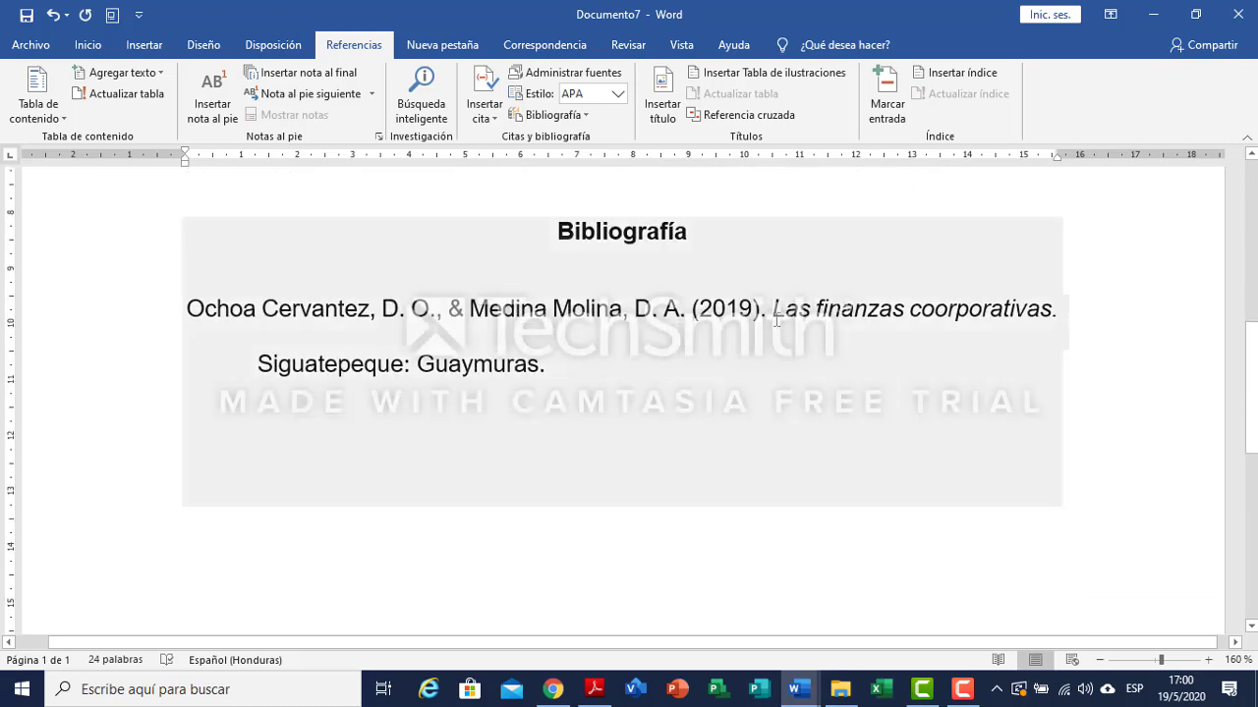
scroll(776, 320, up, 2)
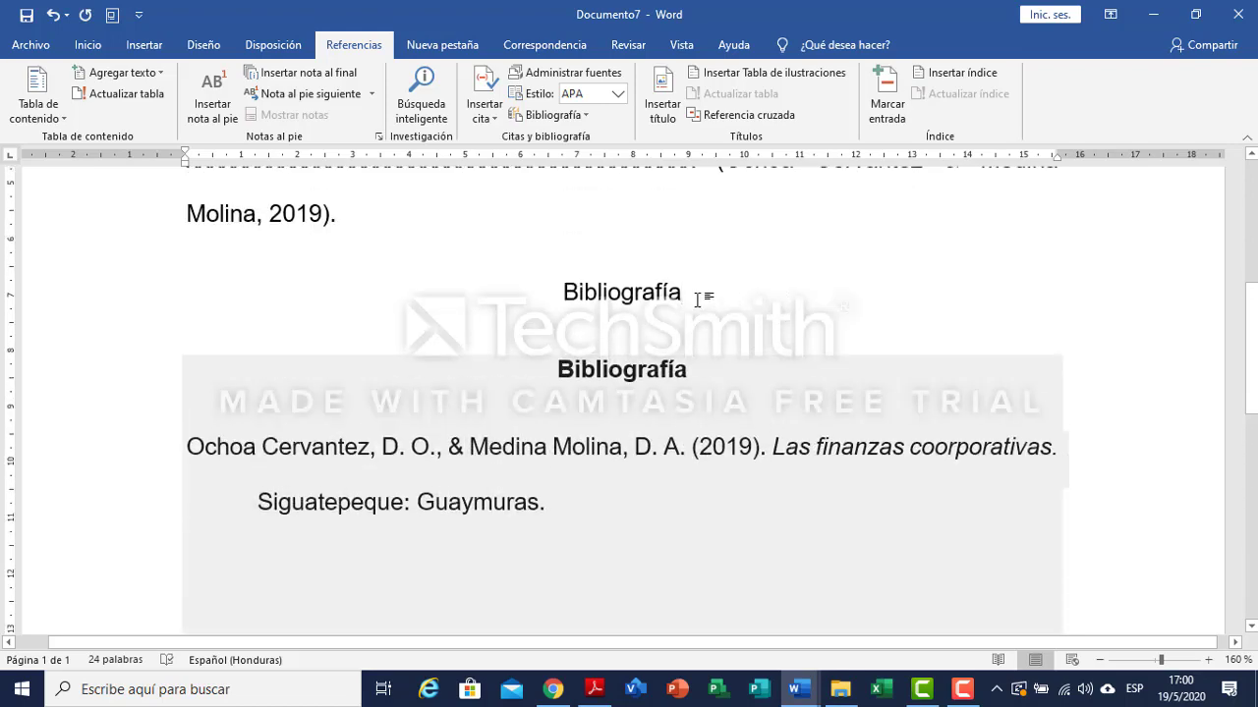
drag(701, 295, 529, 292)
key(BackSpace)
key(BackSpace)
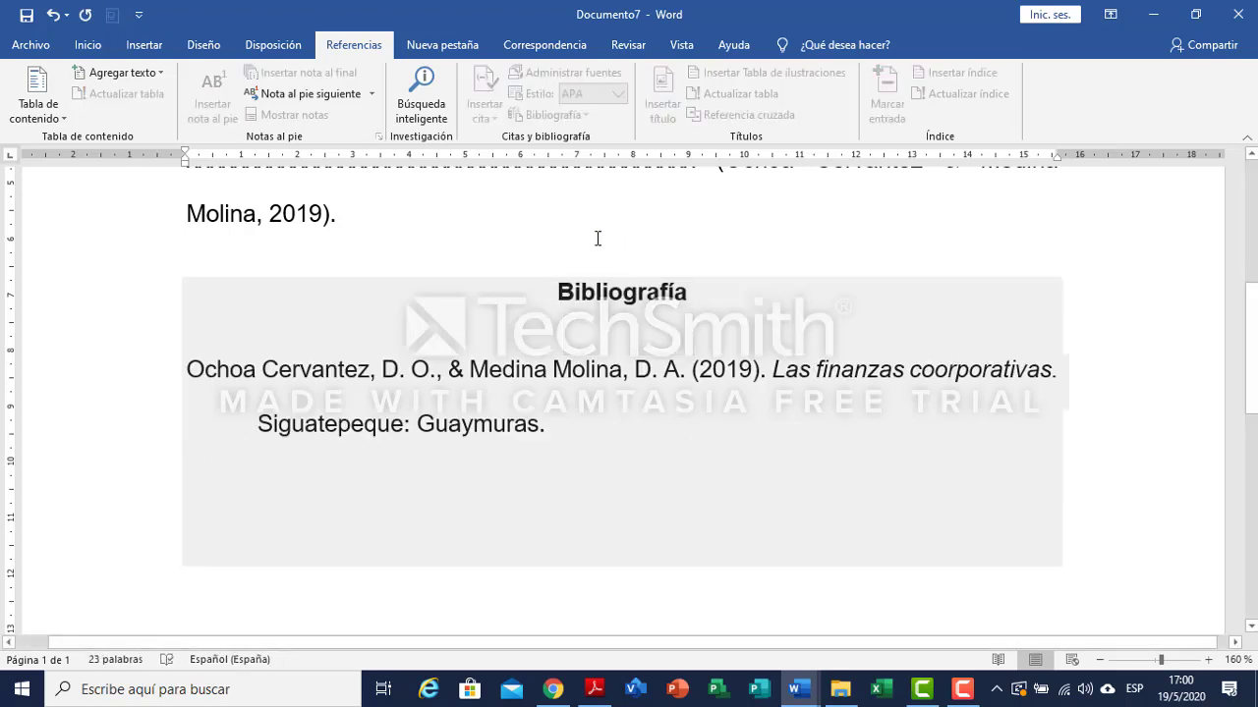
key(Return)
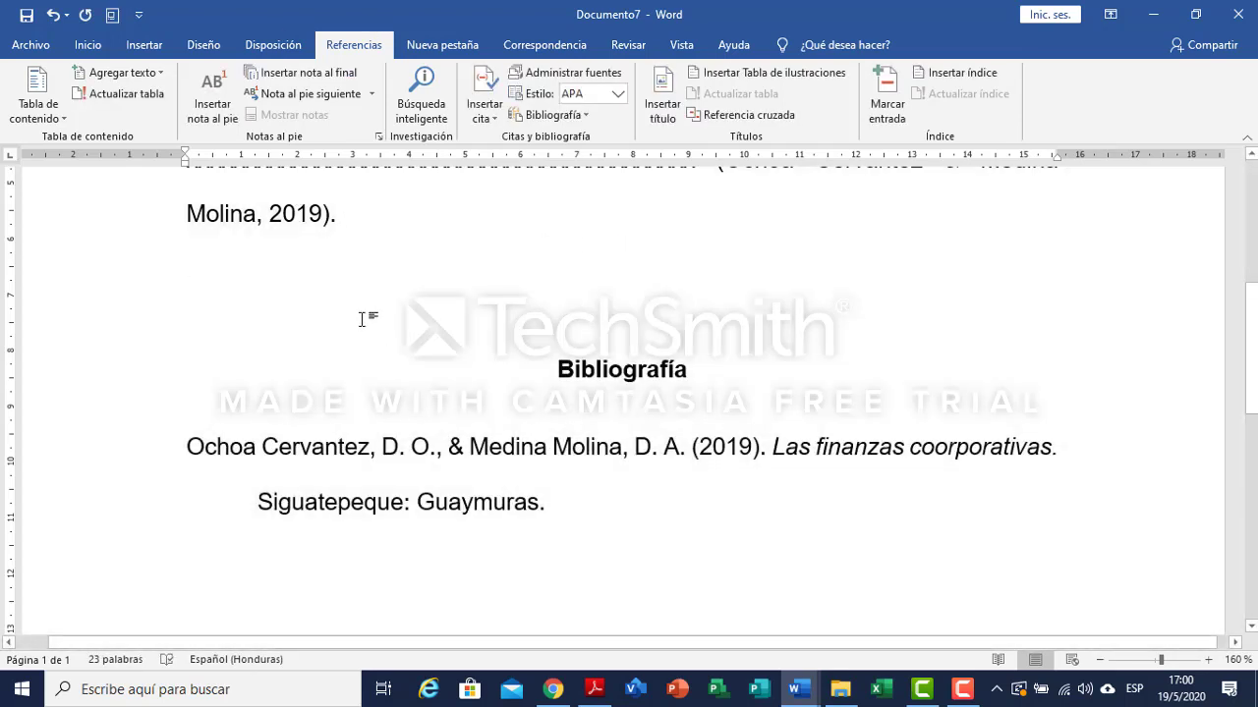
Review the inserted APA reference entry (Siguatepeque: Guaymuras, 2019) against the cited paragraph.
scroll(678, 511, down, 1)
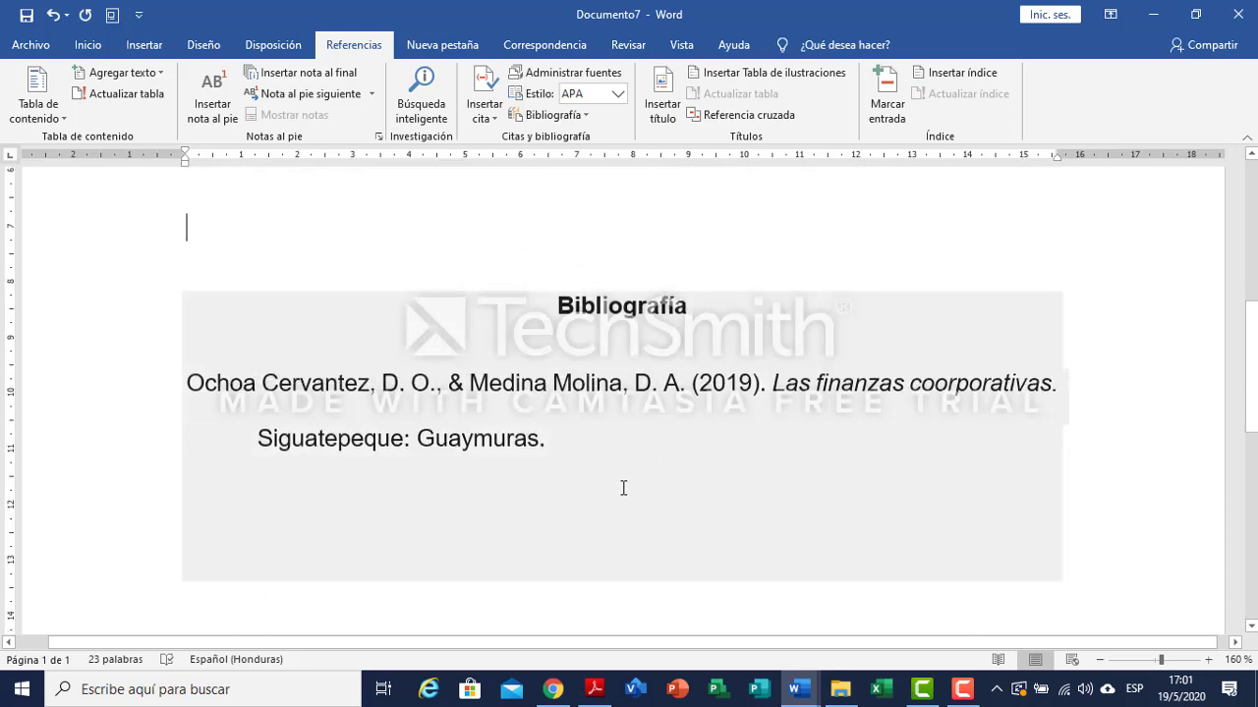
drag(592, 447, 370, 397)
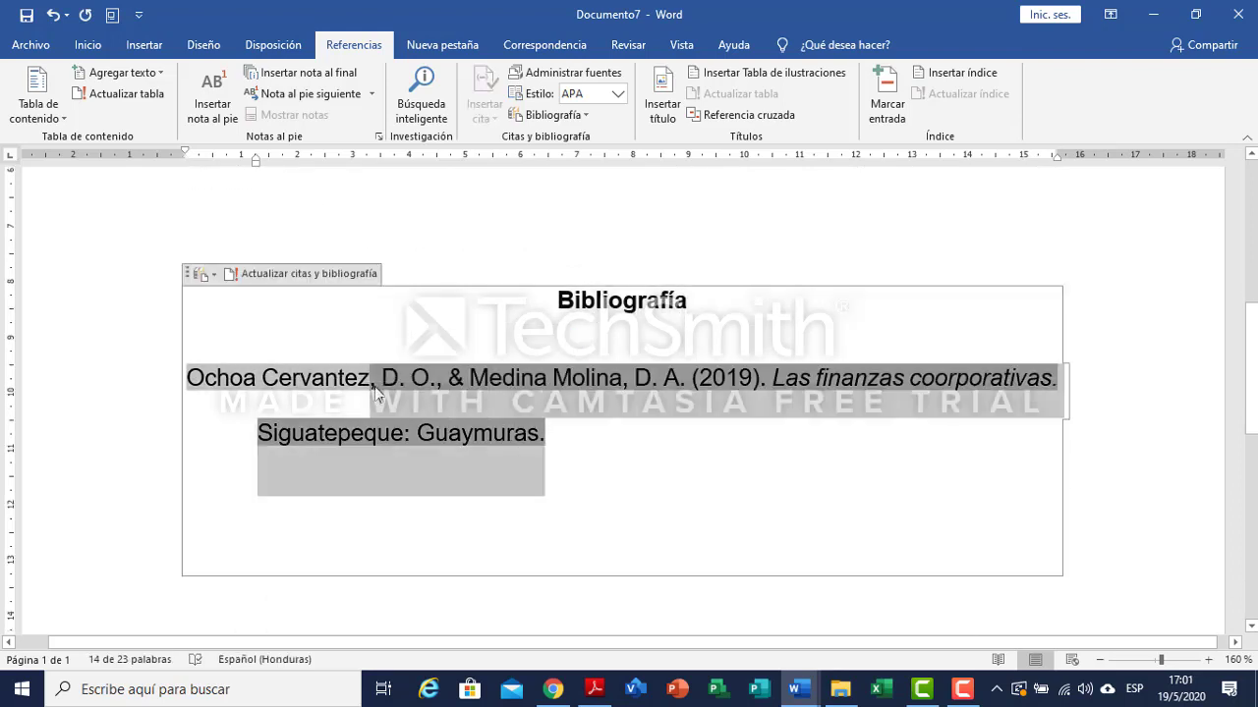
click(379, 395)
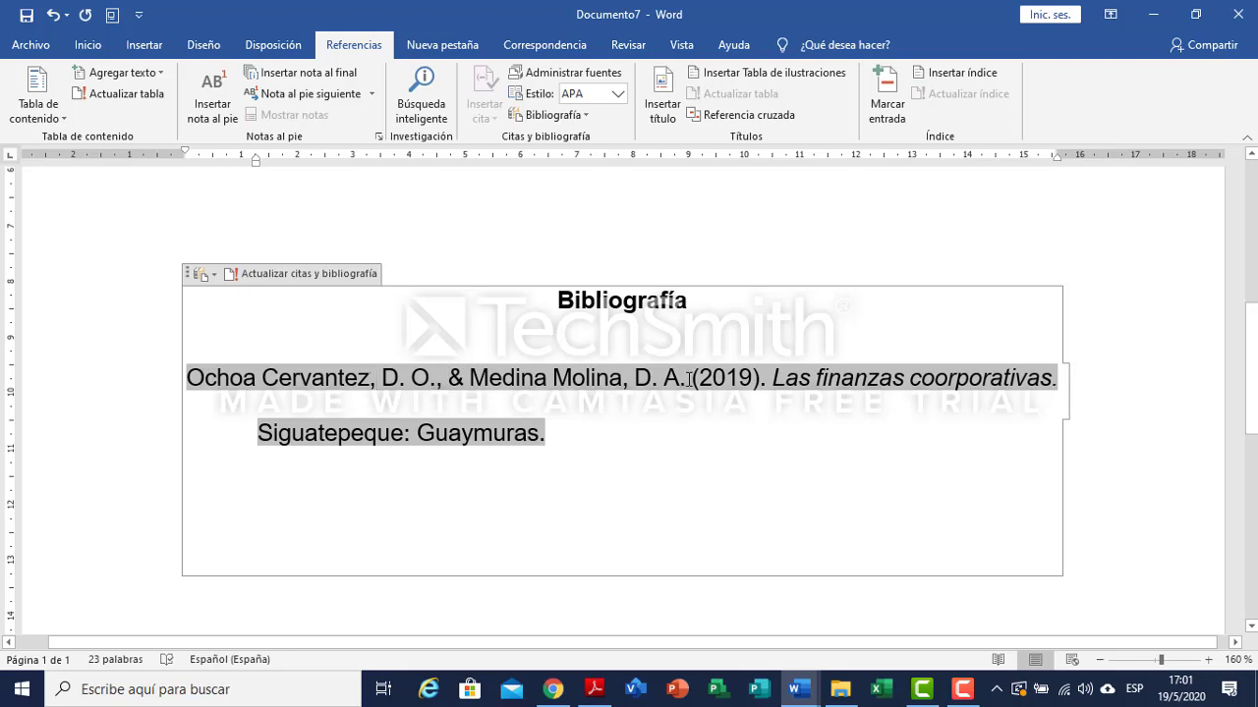
click(603, 432)
scroll(796, 294, up, 5)
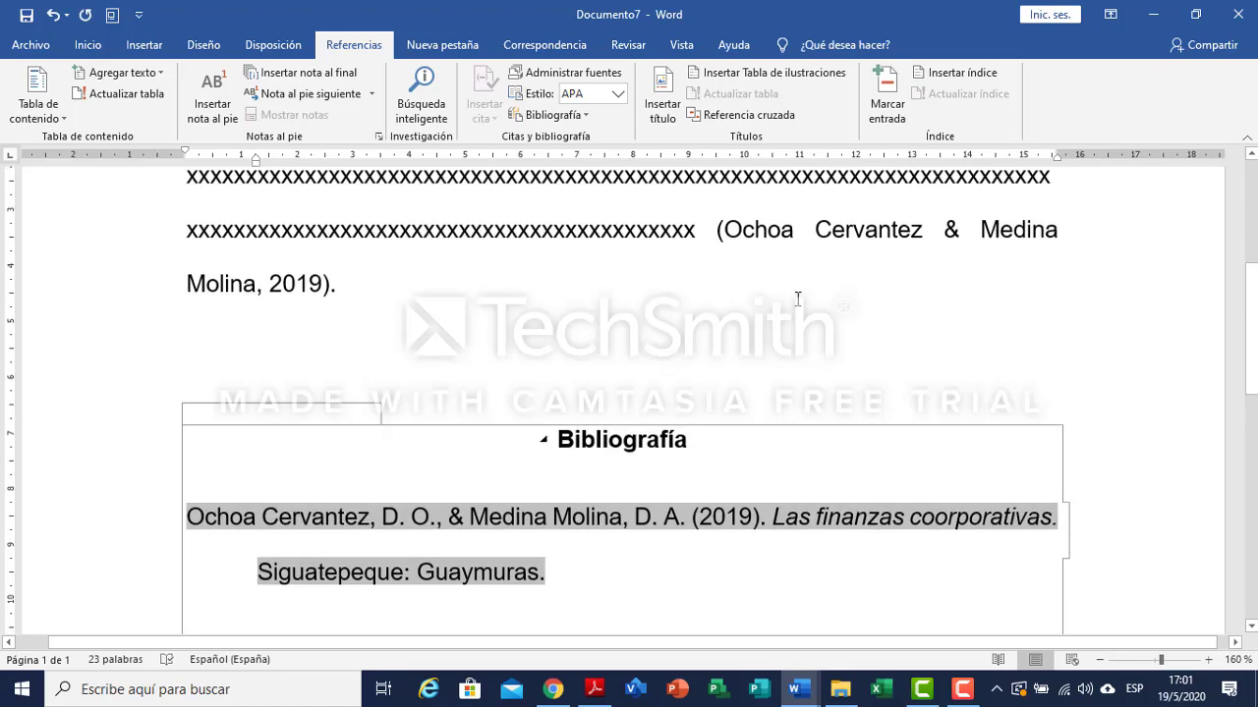
scroll(413, 344, down, 3)
click(396, 218)
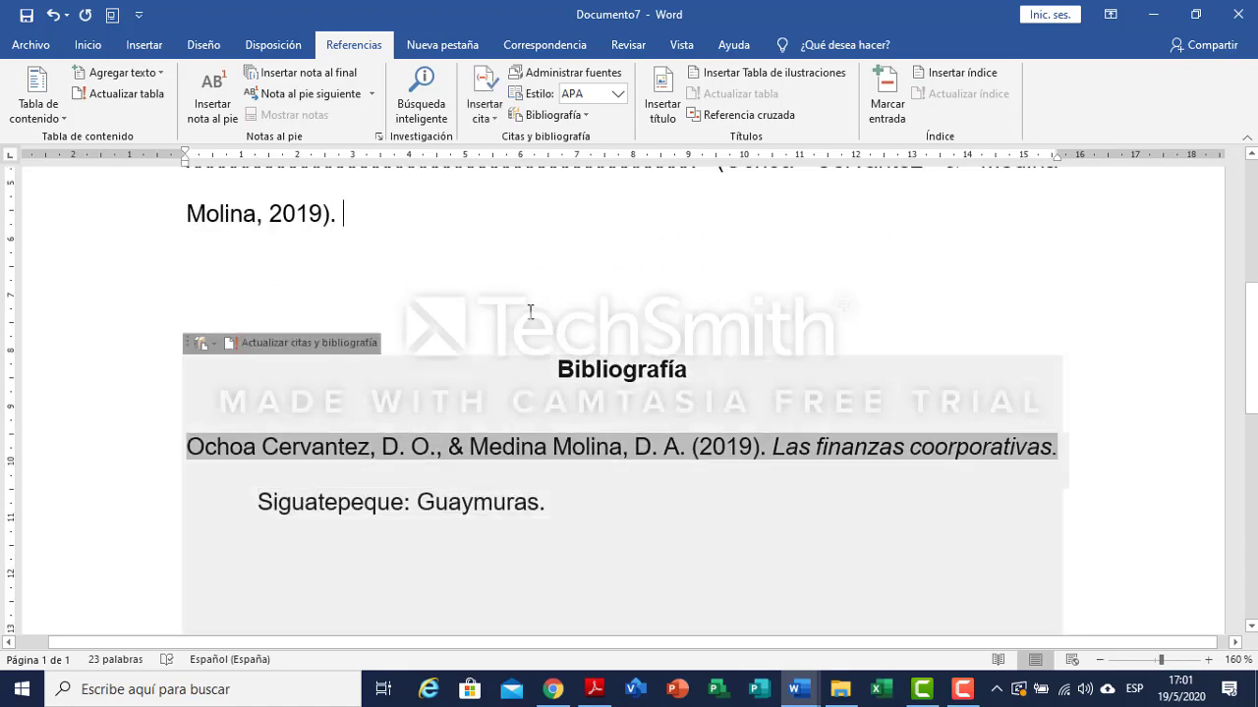
scroll(532, 393, down, 1)
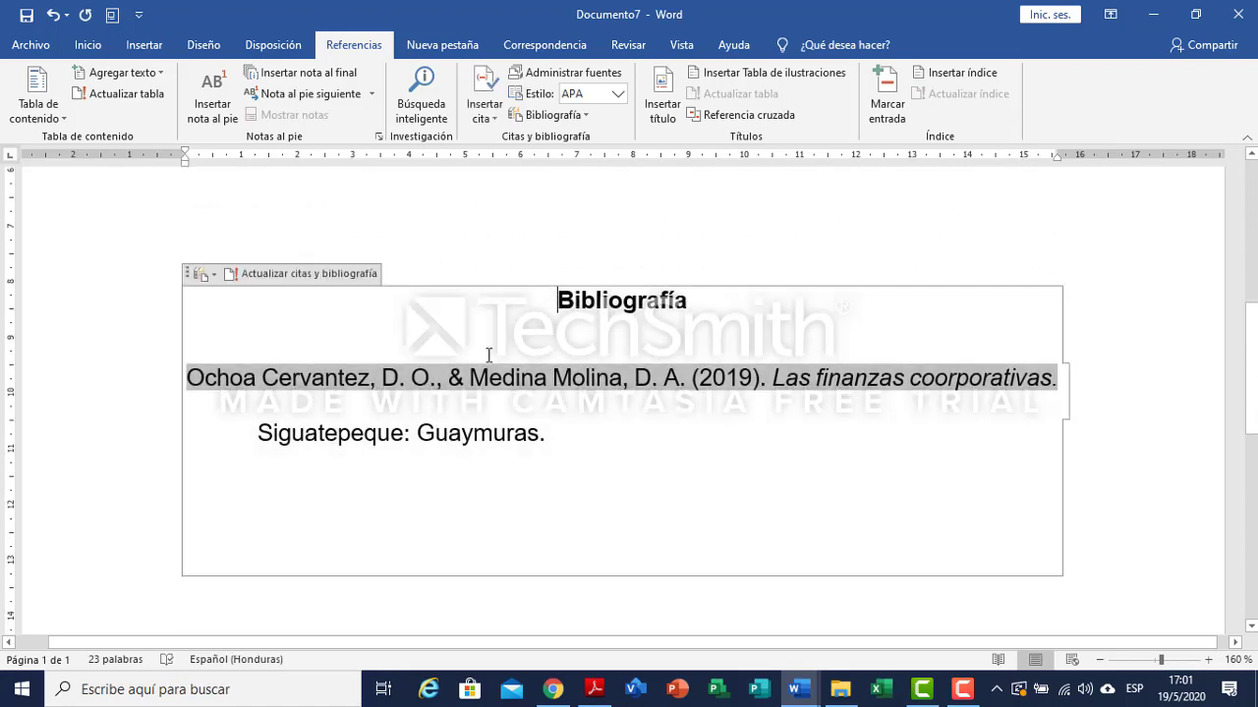
click(489, 355)
click(584, 439)
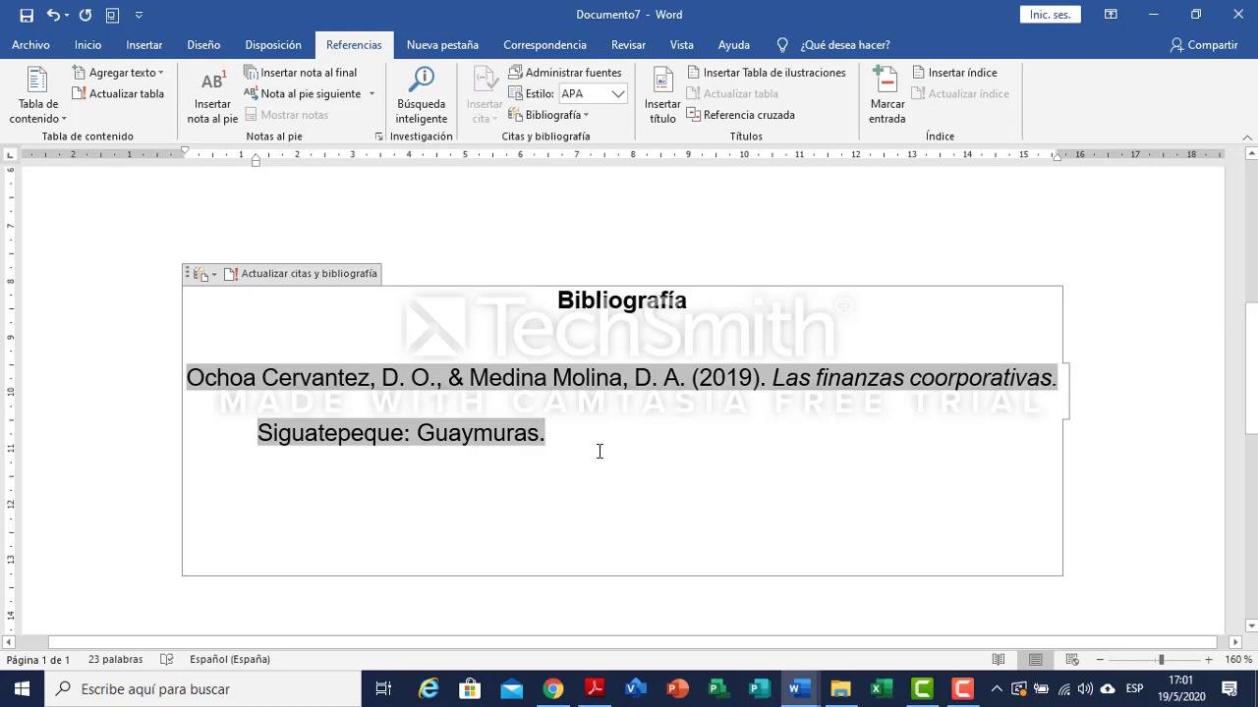